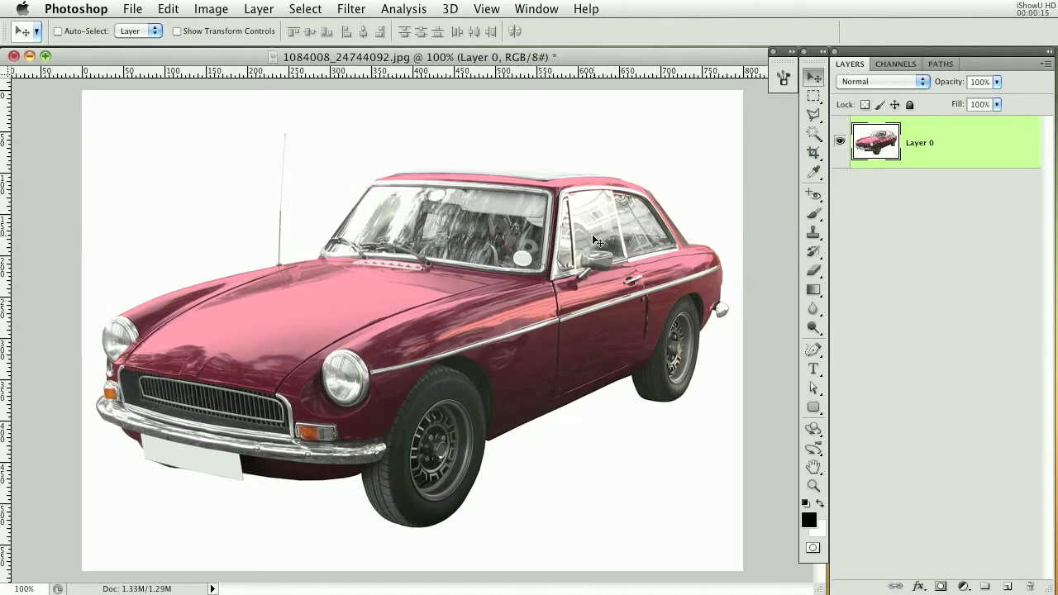
Scale the car photo down to about 71% and move it toward the lower left
{"action": "left_click", "coordinate": [815, 80]}
{"action": "key", "text": "super+t"}
{"action": "left_click_drag", "start_coordinate": [743, 90], "coordinate": [568, 189]}
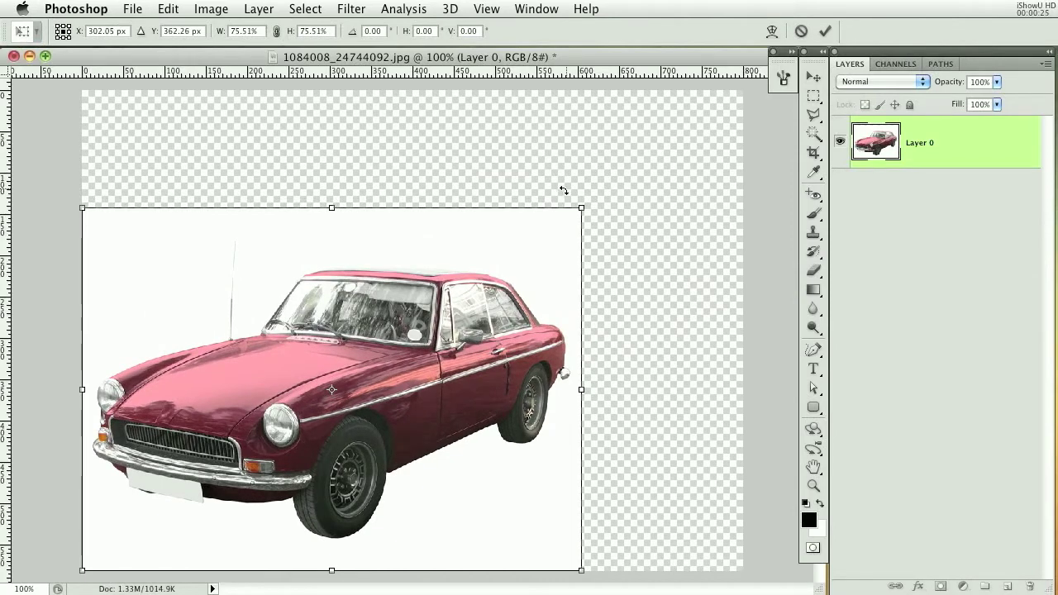
{"action": "left_click_drag", "start_coordinate": [478, 334], "coordinate": [477, 306]}
{"action": "left_click_drag", "start_coordinate": [584, 177], "coordinate": [552, 197]}
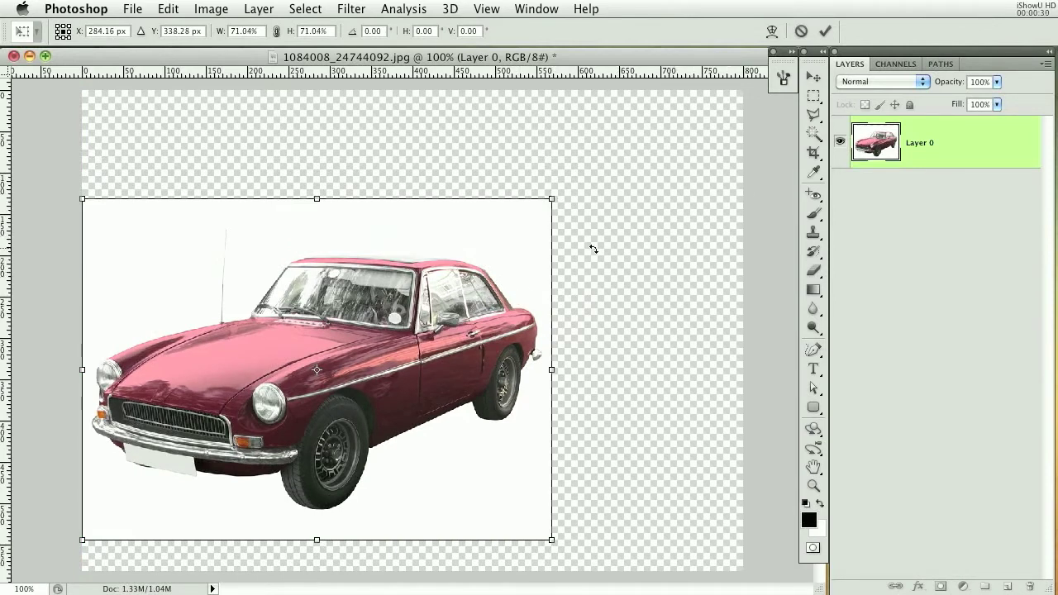
{"action": "key", "text": "Return"}
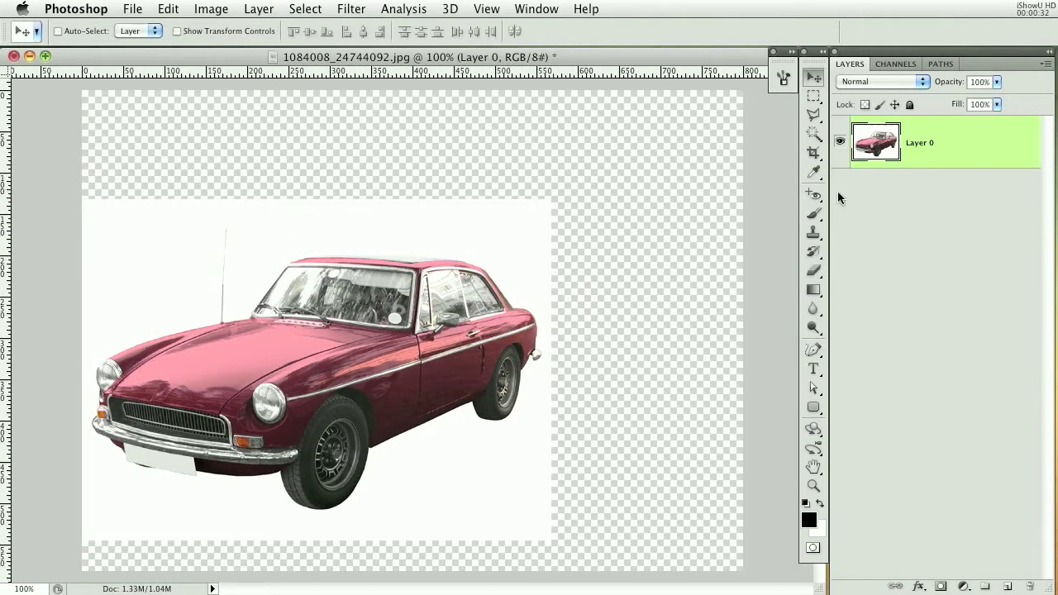
Delete the white background around the car with the Magic Wand and deselect
{"action": "left_click", "coordinate": [813, 133]}
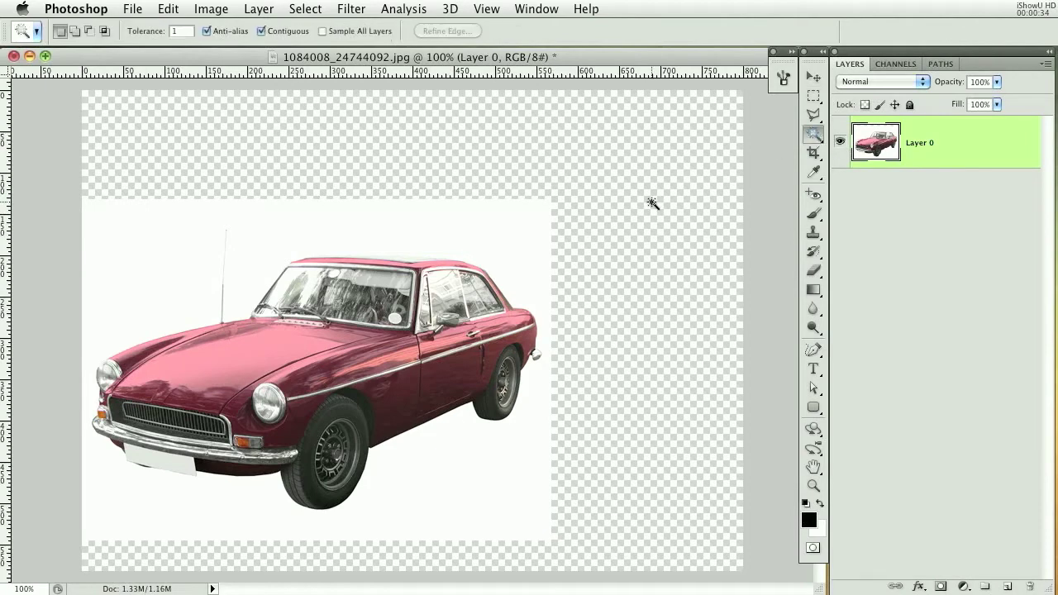
{"action": "left_click", "coordinate": [497, 259]}
{"action": "key", "text": "Delete"}
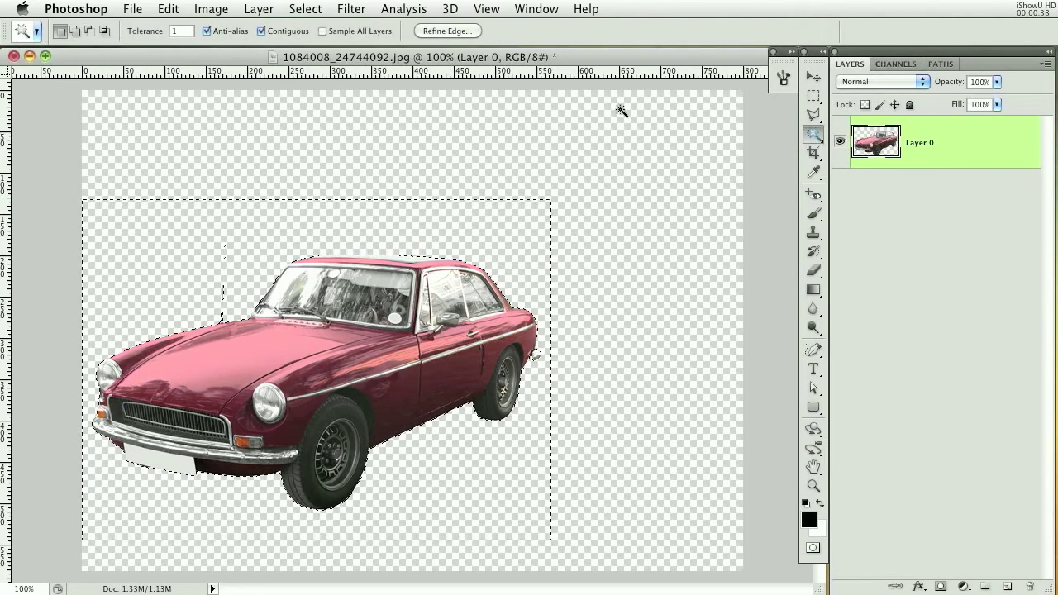
{"action": "key", "text": "super+d"}
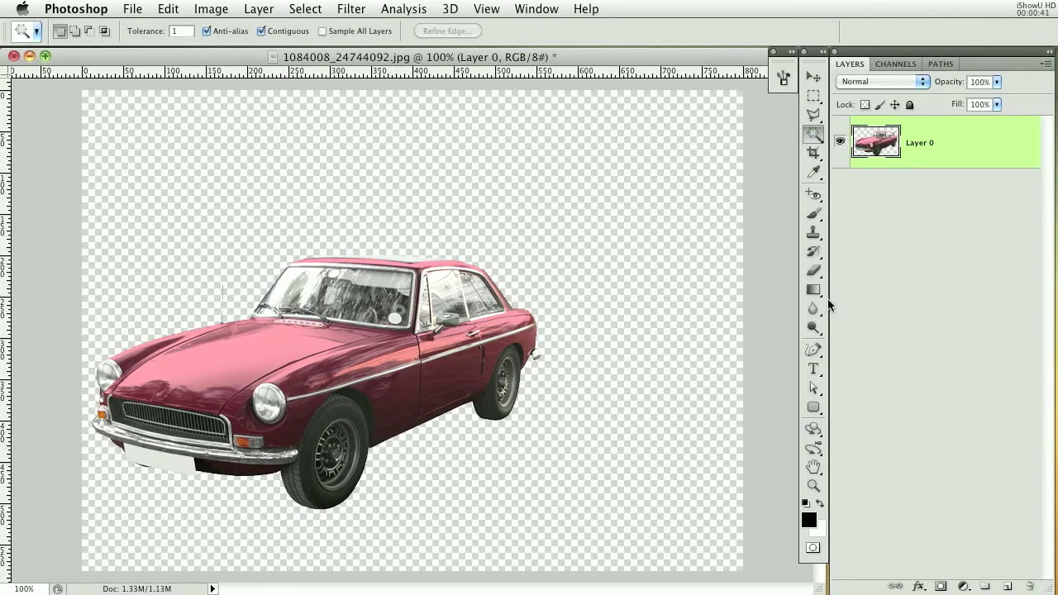
Duplicate the car layer, hide the original, and add a white-filled Layer 1 beneath
{"action": "left_click_drag", "start_coordinate": [962, 139], "coordinate": [1008, 586]}
{"action": "left_click", "coordinate": [839, 192]}
{"action": "left_click", "coordinate": [968, 206]}
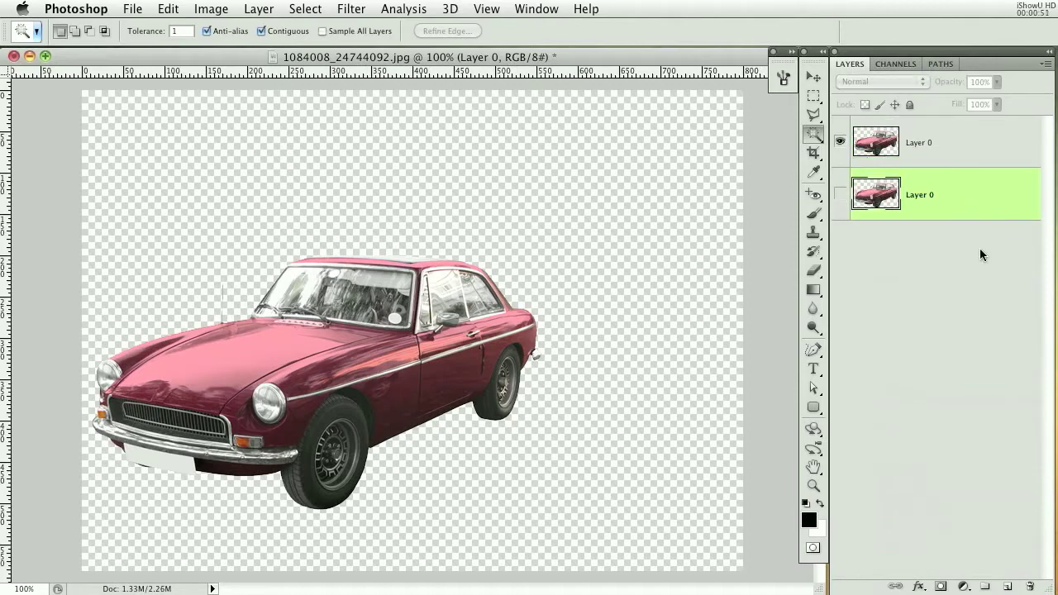
{"action": "left_click", "coordinate": [1009, 586]}
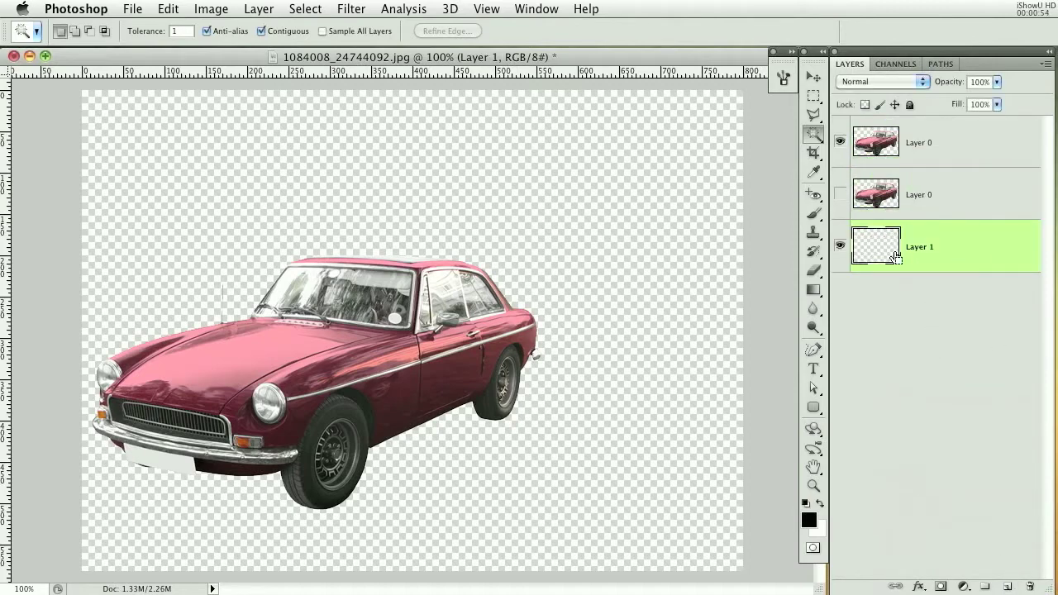
{"action": "key", "text": "super+BackSpace"}
Add an empty Layer 2 above the top car layer
{"action": "left_click", "coordinate": [932, 137]}
{"action": "left_click", "coordinate": [1008, 585]}
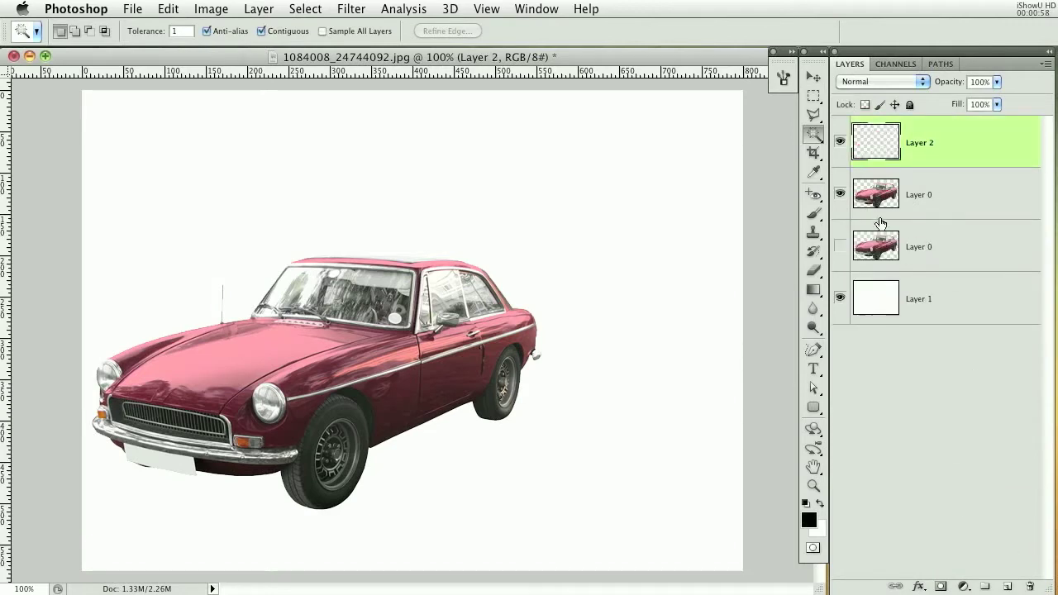
{"action": "left_click", "coordinate": [815, 215]}
Choose the 10 px square brush tip and set its spacing to 282%
{"action": "right_click", "coordinate": [405, 228]}
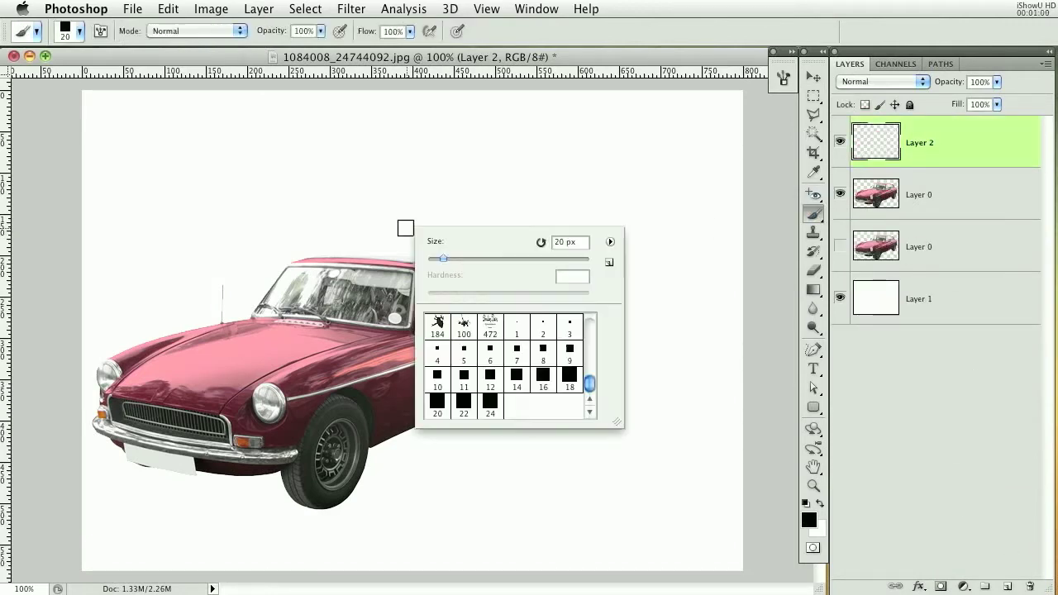
{"action": "left_click", "coordinate": [542, 358]}
{"action": "left_click", "coordinate": [438, 379]}
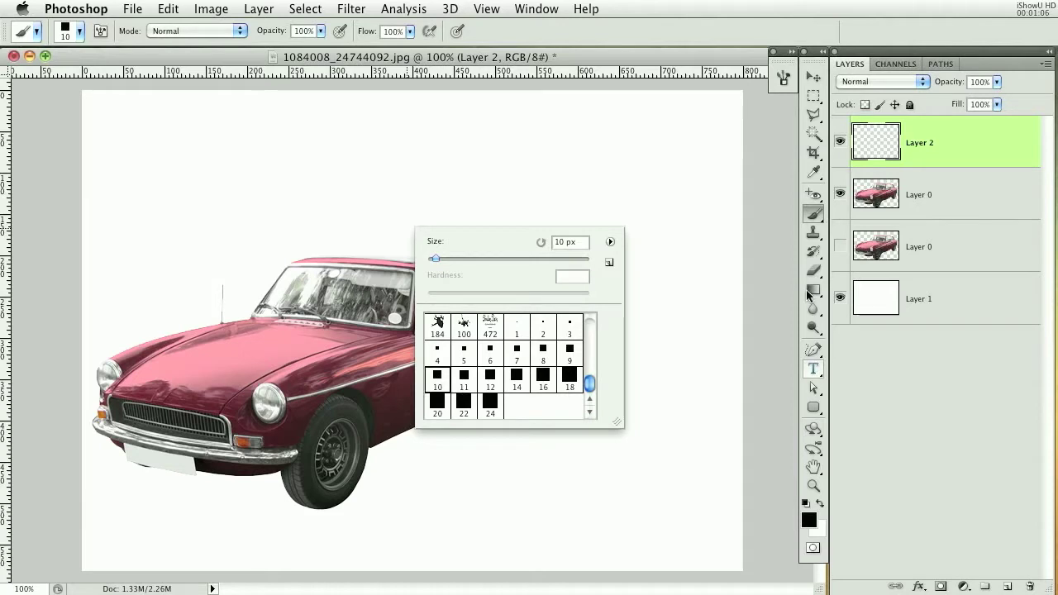
{"action": "left_click", "coordinate": [782, 78]}
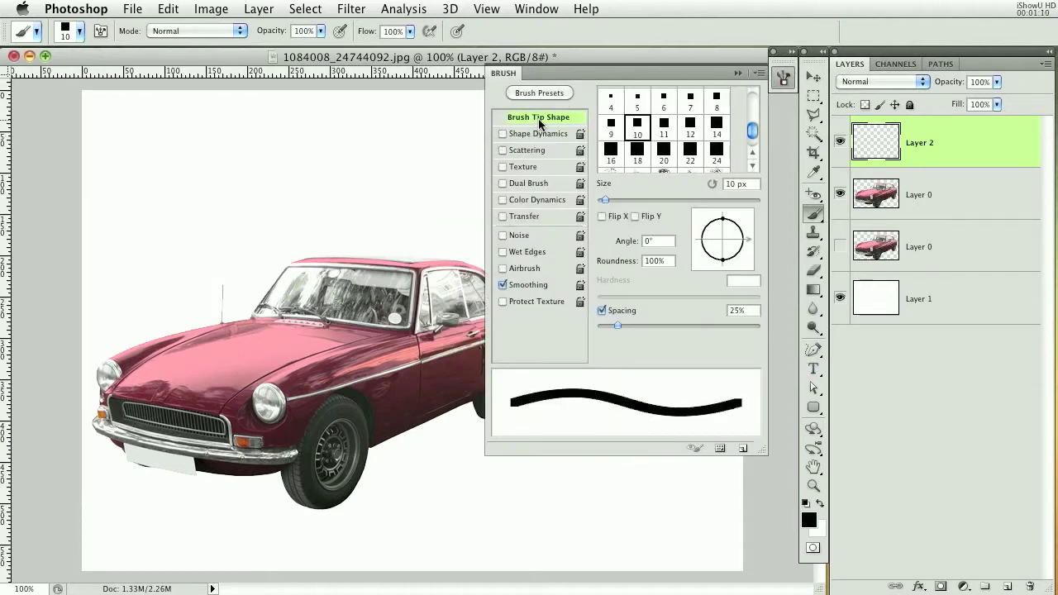
{"action": "left_click_drag", "start_coordinate": [626, 322], "coordinate": [725, 322]}
{"action": "mouse_move", "coordinate": [359, 238]}
{"action": "left_mouse_down"}
{"action": "mouse_move", "coordinate": [434, 165]}
{"action": "mouse_move", "coordinate": [443, 133]}
{"action": "left_mouse_up"}
{"action": "key", "text": "super+z"}
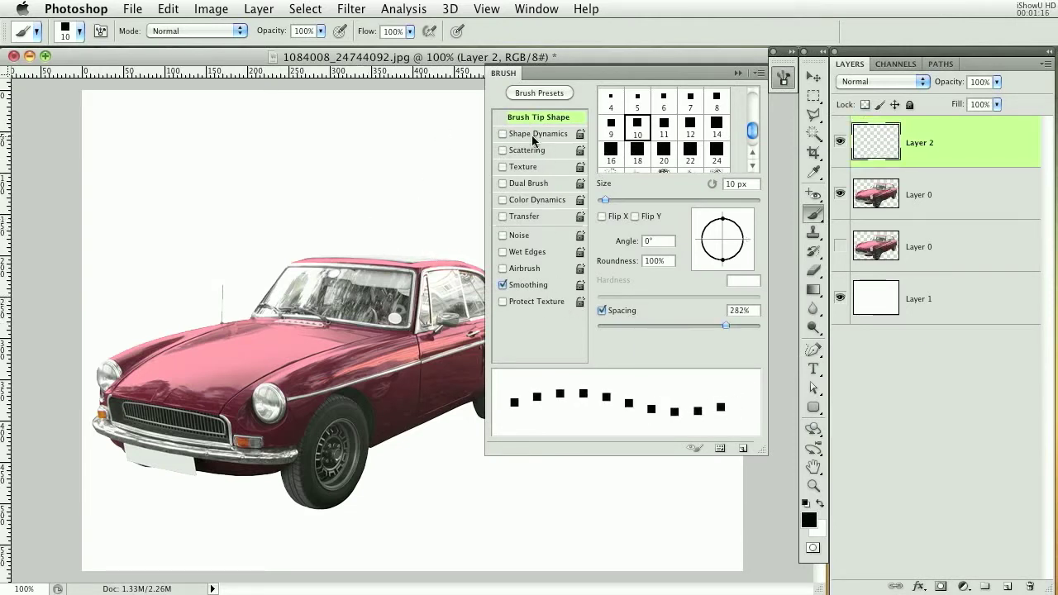
Enable Shape Dynamics with 30% size jitter and turn on Scattering at 1000%
{"action": "left_click", "coordinate": [533, 136]}
{"action": "left_click_drag", "start_coordinate": [641, 108], "coordinate": [646, 108]}
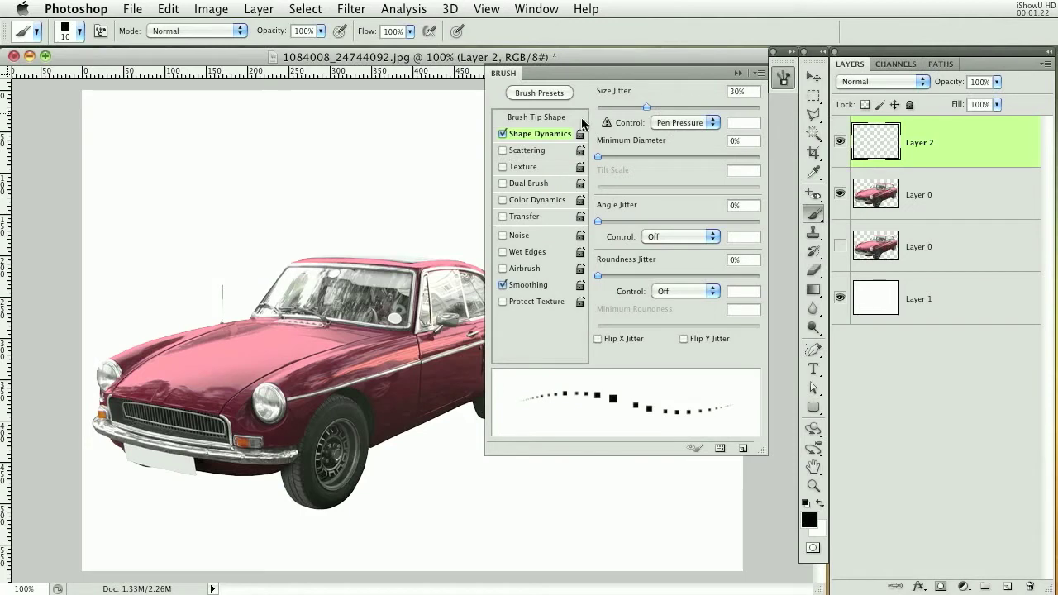
{"action": "left_click", "coordinate": [529, 151]}
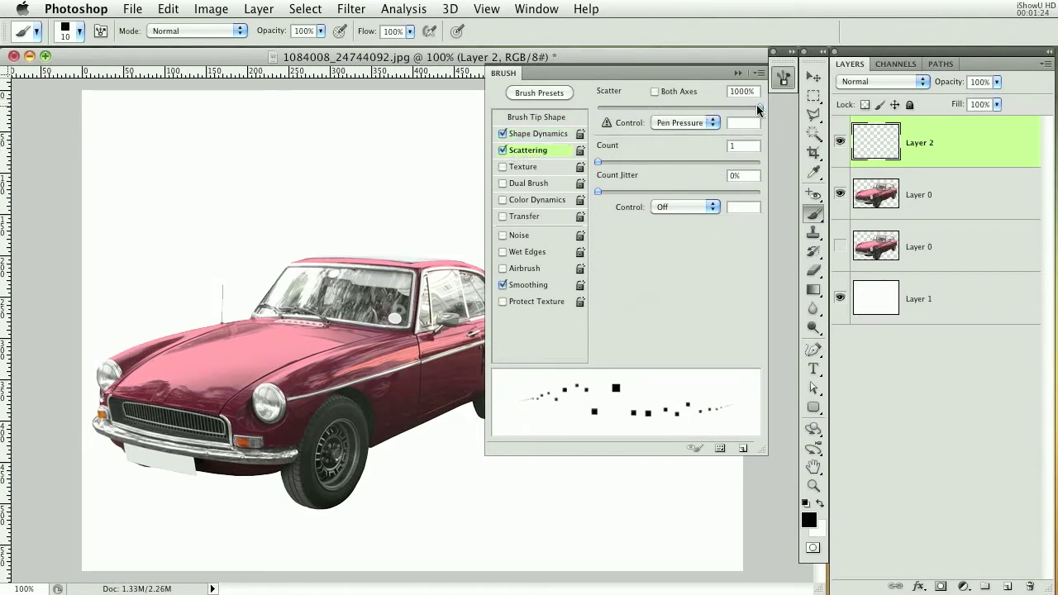
{"action": "left_click_drag", "start_coordinate": [280, 179], "coordinate": [456, 154]}
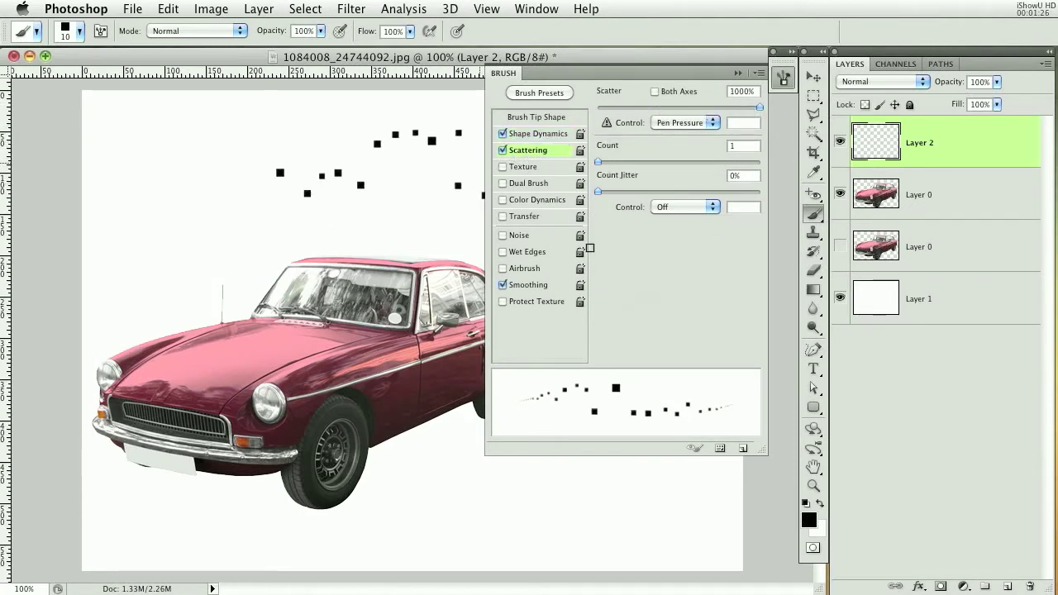
{"action": "key", "text": "ctrl+z"}
{"action": "mouse_move", "coordinate": [319, 289]}
{"action": "left_mouse_down"}
{"action": "mouse_move", "coordinate": [334, 269]}
{"action": "mouse_move", "coordinate": [483, 211]}
{"action": "left_mouse_up"}
{"action": "key", "text": "ctrl+z"}
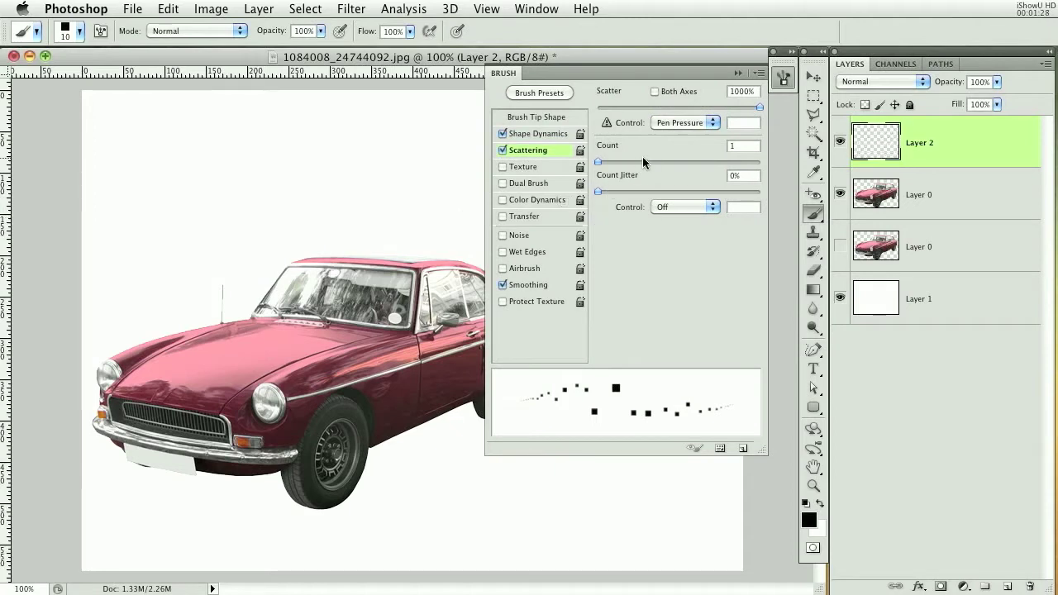
Raise the scattering count jitter to 11% and test the brush on the canvas
{"action": "left_click_drag", "start_coordinate": [598, 191], "coordinate": [615, 191]}
{"action": "left_click", "coordinate": [394, 239]}
{"action": "key", "text": "ctrl+z"}
{"action": "left_click", "coordinate": [738, 73]}
{"action": "left_click_drag", "start_coordinate": [505, 294], "coordinate": [733, 208]}
{"action": "key", "text": "ctrl+z"}
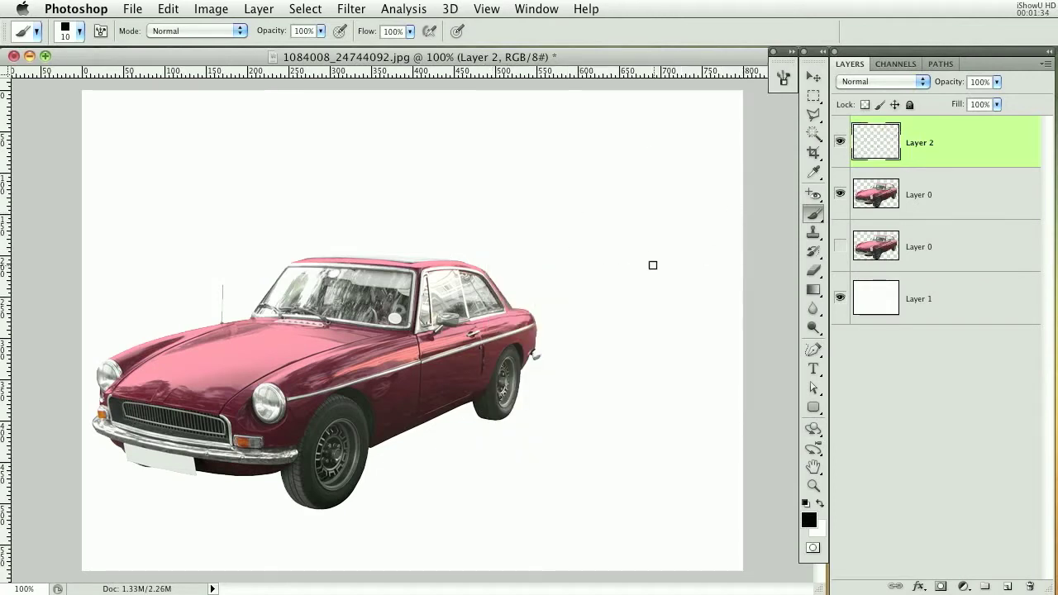
Paint 10 px scattered squares over the car's roof and trailing to the right
{"action": "key", "text": "]"}
{"action": "mouse_move", "coordinate": [496, 298]}
{"action": "left_mouse_down"}
{"action": "mouse_move", "coordinate": [637, 226]}
{"action": "mouse_move", "coordinate": [659, 246]}
{"action": "left_mouse_up"}
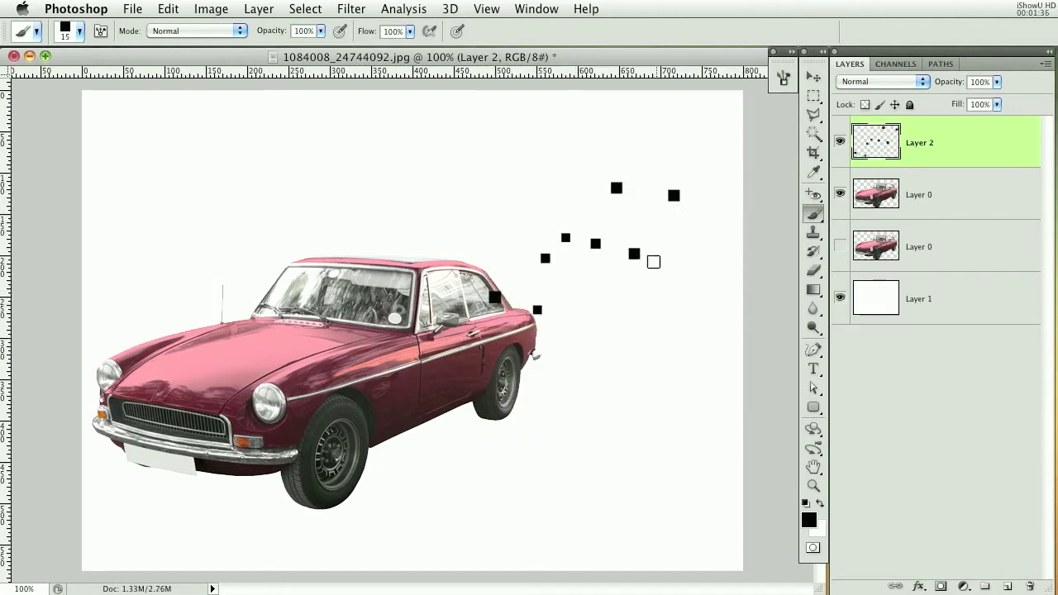
{"action": "key", "text": "ctrl+z"}
{"action": "key", "text": "bracketleft"}
{"action": "left_click_drag", "start_coordinate": [517, 310], "coordinate": [545, 252]}
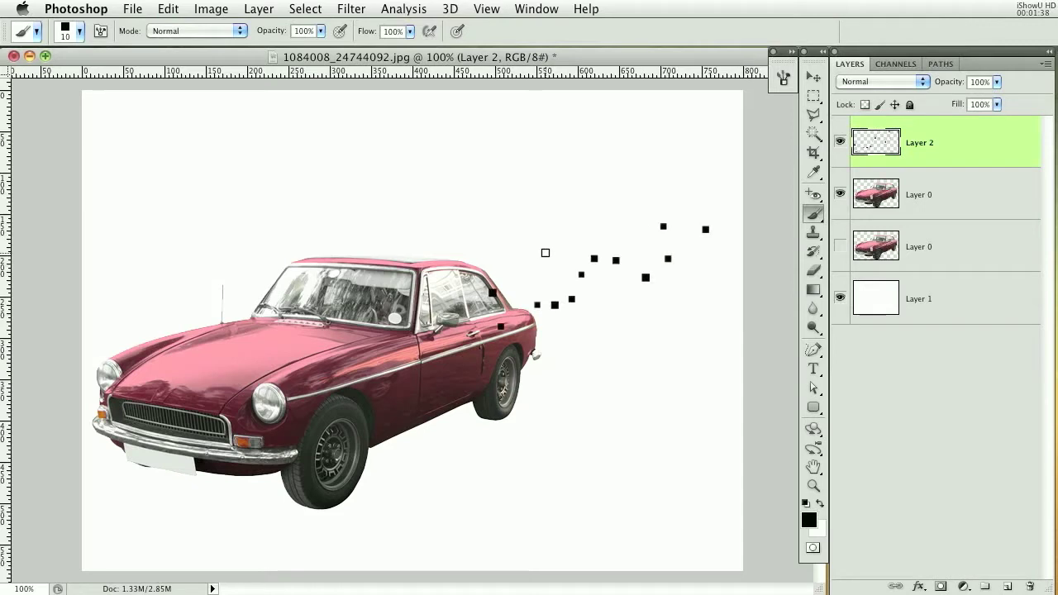
{"action": "key", "text": "ctrl+z"}
{"action": "mouse_move", "coordinate": [496, 298]}
{"action": "left_mouse_down"}
{"action": "mouse_move", "coordinate": [609, 224]}
{"action": "mouse_move", "coordinate": [522, 367]}
{"action": "mouse_move", "coordinate": [567, 234]}
{"action": "left_mouse_up"}
{"action": "mouse_move", "coordinate": [463, 318]}
{"action": "left_mouse_down"}
{"action": "mouse_move", "coordinate": [547, 305]}
{"action": "mouse_move", "coordinate": [602, 280]}
{"action": "left_mouse_up"}
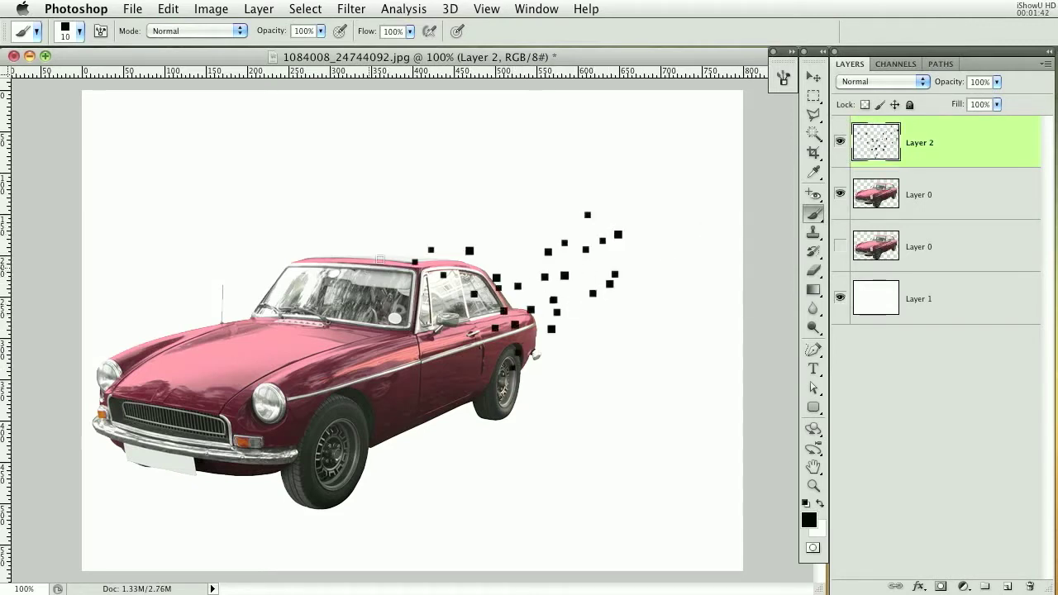
{"action": "left_click_drag", "start_coordinate": [380, 259], "coordinate": [401, 284]}
{"action": "left_click_drag", "start_coordinate": [582, 252], "coordinate": [631, 239]}
{"action": "mouse_move", "coordinate": [529, 248]}
{"action": "left_mouse_down"}
{"action": "mouse_move", "coordinate": [469, 260]}
{"action": "mouse_move", "coordinate": [500, 242]}
{"action": "mouse_move", "coordinate": [487, 286]}
{"action": "mouse_move", "coordinate": [527, 286]}
{"action": "mouse_move", "coordinate": [459, 384]}
{"action": "mouse_move", "coordinate": [584, 307]}
{"action": "left_mouse_up"}
Add 15 px squares around the roof and rear, then 8 px squares along the roofline
{"action": "key", "text": "bracketright"}
{"action": "mouse_move", "coordinate": [515, 322]}
{"action": "left_mouse_down"}
{"action": "mouse_move", "coordinate": [488, 334]}
{"action": "mouse_move", "coordinate": [387, 277]}
{"action": "mouse_move", "coordinate": [547, 333]}
{"action": "mouse_move", "coordinate": [601, 283]}
{"action": "mouse_move", "coordinate": [606, 246]}
{"action": "mouse_move", "coordinate": [586, 221]}
{"action": "left_mouse_up"}
{"action": "key", "text": "bracketleft"}
{"action": "key", "text": "bracketleft"}
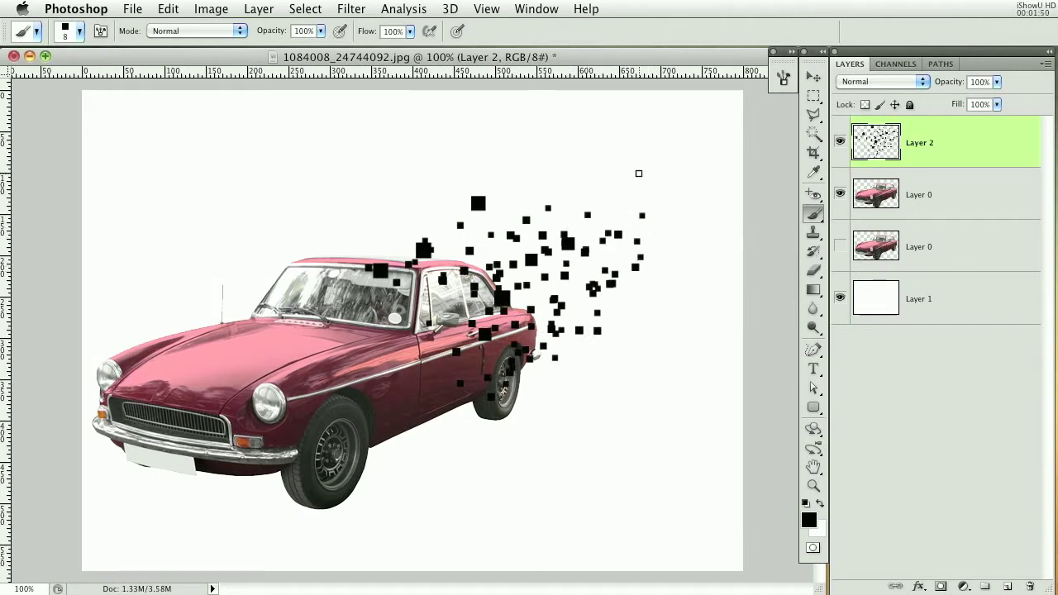
{"action": "left_click", "coordinate": [419, 271]}
{"action": "left_click_drag", "start_coordinate": [329, 259], "coordinate": [482, 244]}
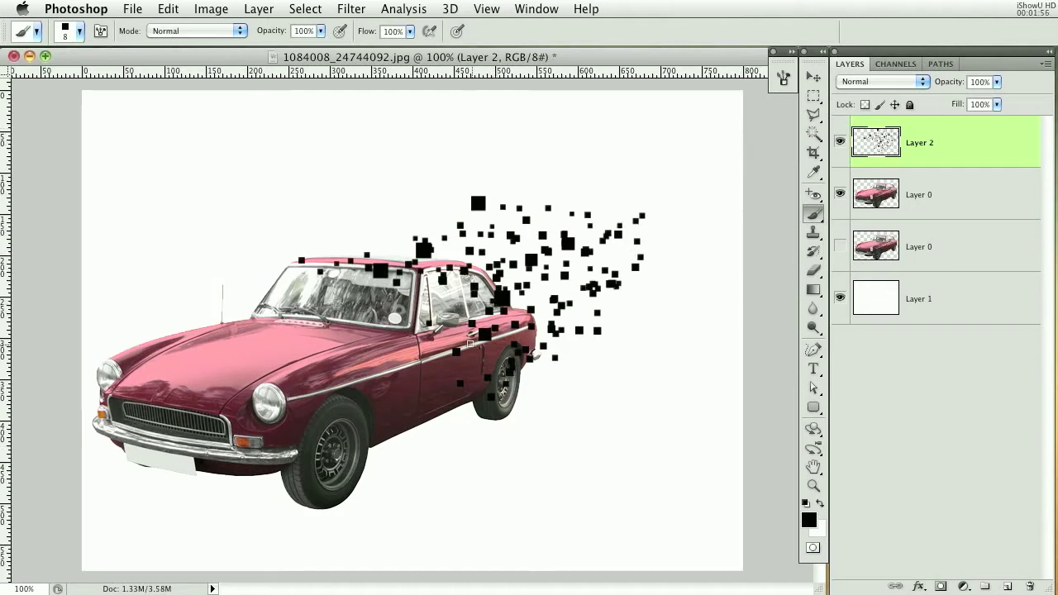
Stamp larger and 10 px squares around the roof and the rear wheel
{"action": "key", "text": "bracketright"}
{"action": "key", "text": "bracketright"}
{"action": "left_click", "coordinate": [423, 269]}
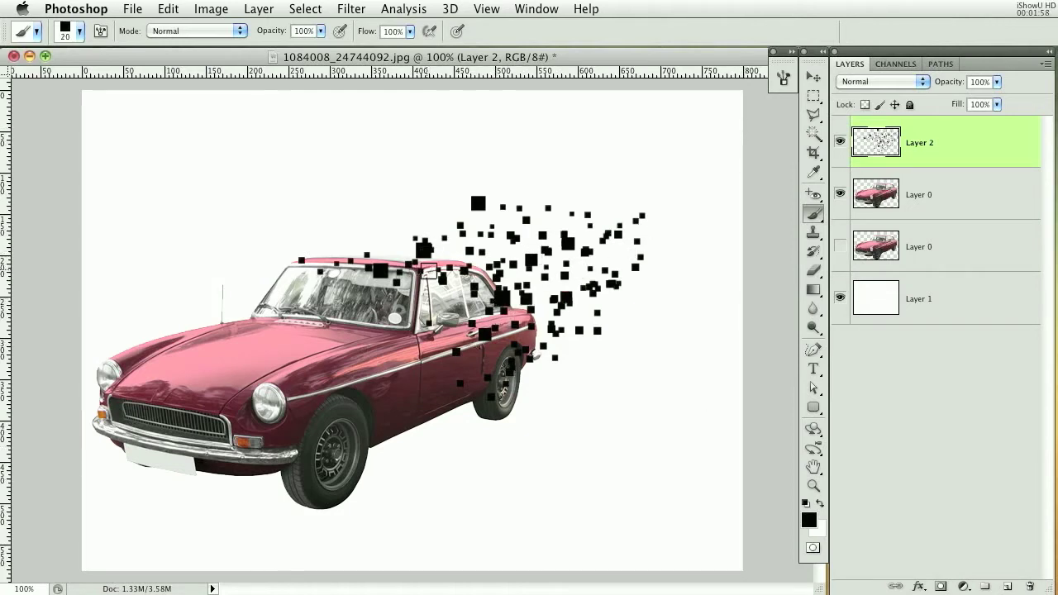
{"action": "left_click", "coordinate": [465, 245]}
{"action": "left_click", "coordinate": [506, 283]}
{"action": "left_click", "coordinate": [533, 263]}
{"action": "left_click", "coordinate": [546, 290]}
{"action": "left_click", "coordinate": [497, 348]}
{"action": "left_click", "coordinate": [500, 390]}
{"action": "key", "text": "bracketleft"}
{"action": "left_click", "coordinate": [549, 351]}
{"action": "left_click", "coordinate": [491, 405]}
{"action": "left_click", "coordinate": [535, 402]}
Stamp small 8 px squares right of the rear wheel and below the scatter
{"action": "key", "text": "bracketleft"}
{"action": "left_click", "coordinate": [583, 360]}
{"action": "left_click", "coordinate": [605, 332]}
{"action": "left_click", "coordinate": [558, 381]}
{"action": "left_click", "coordinate": [554, 402]}
{"action": "left_click", "coordinate": [463, 432]}
{"action": "left_click", "coordinate": [491, 440]}
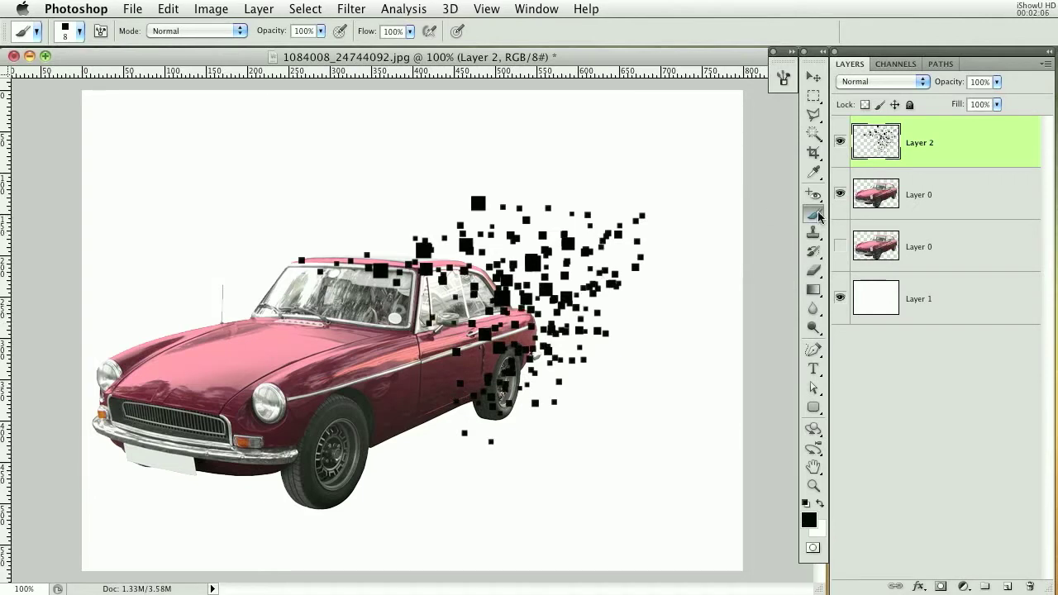
Erase the stray squares below the scatter with a size-60 eraser
{"action": "left_click", "coordinate": [813, 270]}
{"action": "key", "text": "bracketleft"}
{"action": "key", "text": "bracketleft"}
{"action": "key", "text": "bracketleft"}
{"action": "key", "text": "bracketleft"}
{"action": "left_click", "coordinate": [468, 442]}
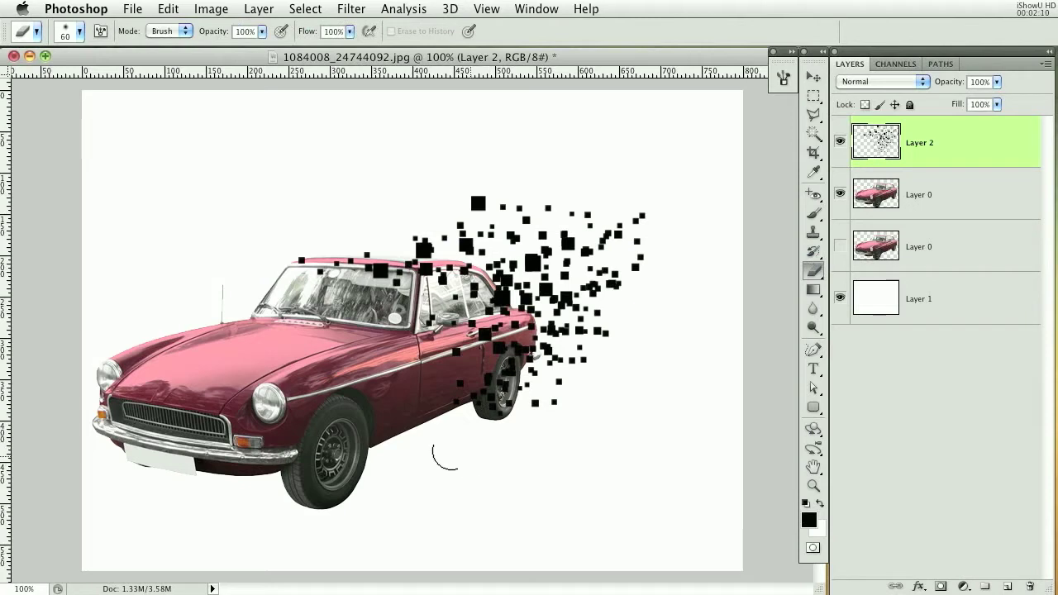
Duplicate the visible car layer and move the copy above the particle layer
{"action": "left_click", "coordinate": [971, 208]}
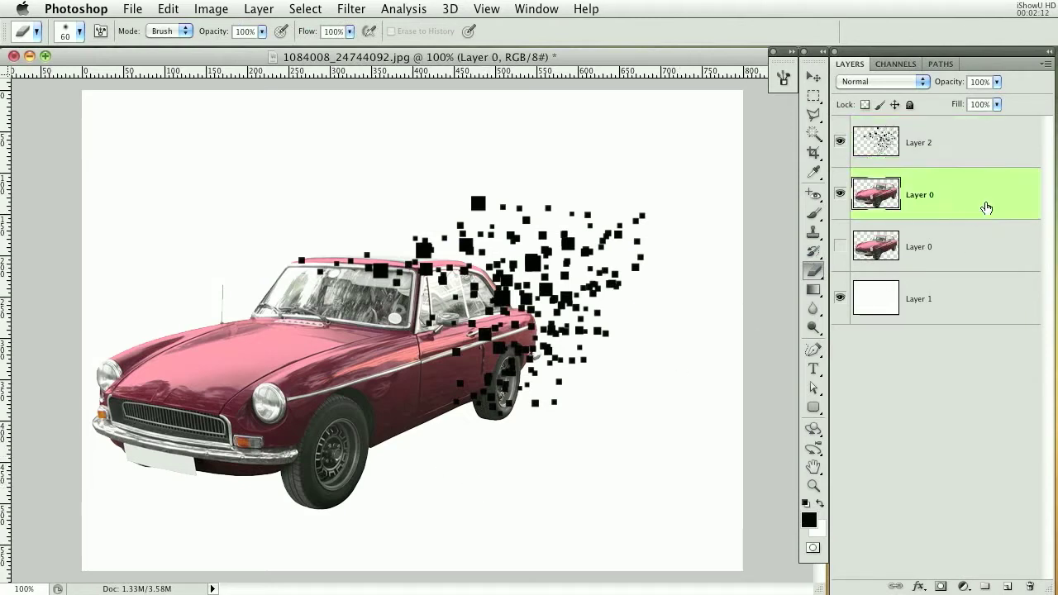
{"action": "left_click_drag", "start_coordinate": [971, 248], "coordinate": [1007, 586]}
{"action": "left_click_drag", "start_coordinate": [949, 197], "coordinate": [949, 126]}
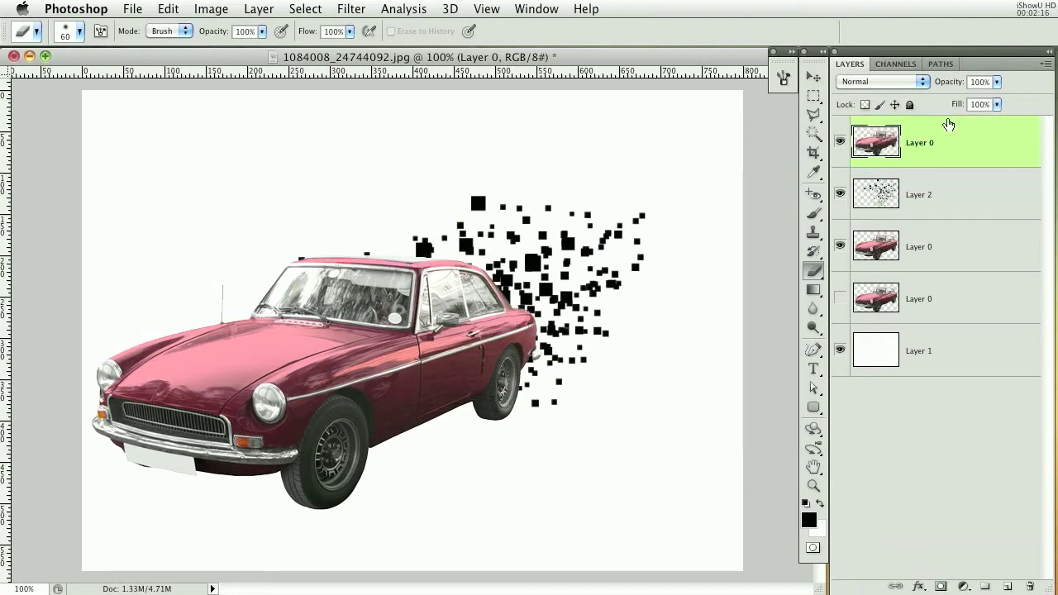
{"action": "left_click", "coordinate": [351, 12]}
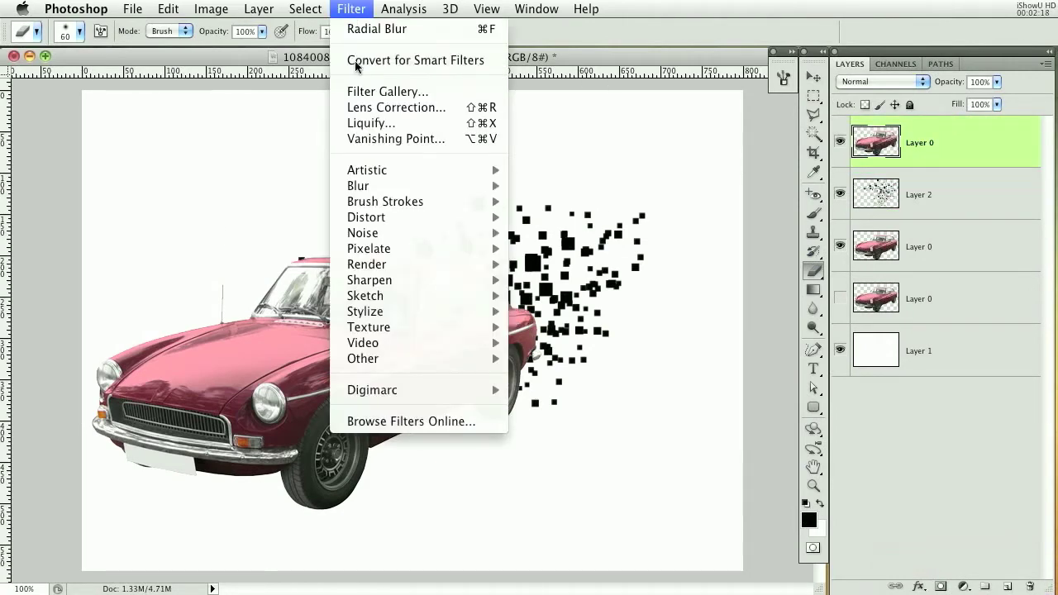
Liquify the top car copy, smearing its roof and rear up and right into a tail
{"action": "left_click", "coordinate": [401, 124]}
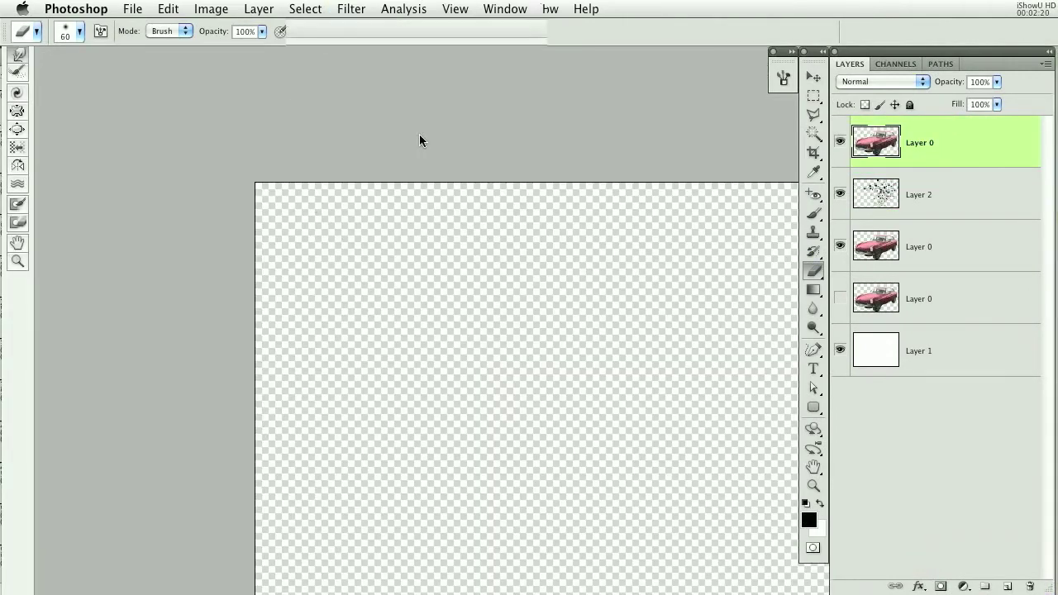
{"action": "mouse_move", "coordinate": [613, 405]}
{"action": "left_mouse_down"}
{"action": "mouse_move", "coordinate": [682, 376]}
{"action": "mouse_move", "coordinate": [704, 374]}
{"action": "mouse_move", "coordinate": [713, 397]}
{"action": "mouse_move", "coordinate": [740, 388]}
{"action": "left_mouse_up"}
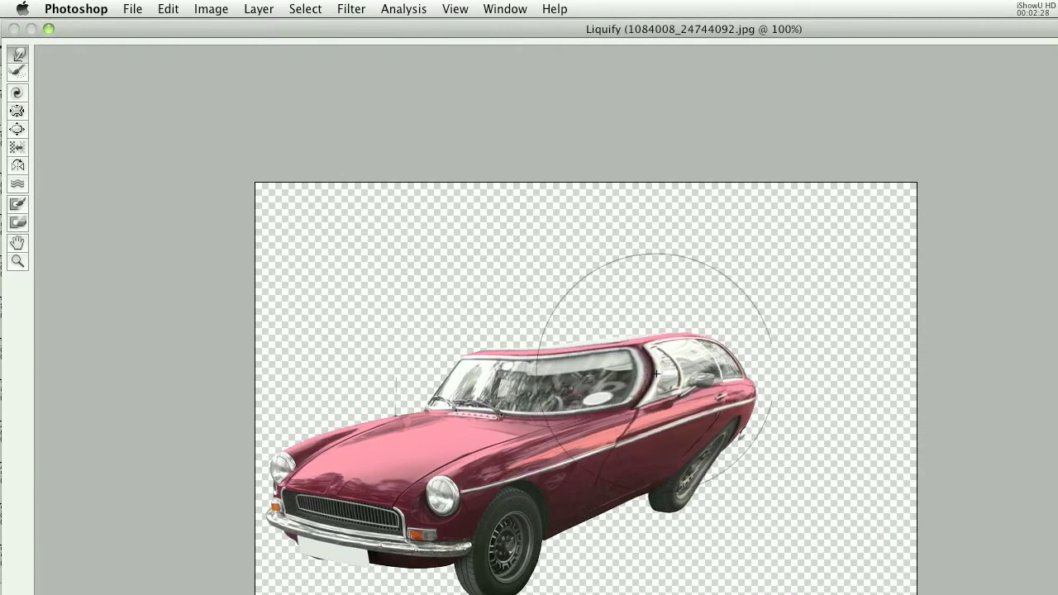
{"action": "mouse_move", "coordinate": [708, 472]}
{"action": "left_mouse_down"}
{"action": "mouse_move", "coordinate": [774, 406]}
{"action": "mouse_move", "coordinate": [785, 325]}
{"action": "mouse_move", "coordinate": [711, 310]}
{"action": "mouse_move", "coordinate": [686, 248]}
{"action": "mouse_move", "coordinate": [543, 311]}
{"action": "mouse_move", "coordinate": [659, 289]}
{"action": "mouse_move", "coordinate": [860, 224]}
{"action": "mouse_move", "coordinate": [776, 456]}
{"action": "mouse_move", "coordinate": [862, 371]}
{"action": "mouse_move", "coordinate": [826, 322]}
{"action": "mouse_move", "coordinate": [756, 402]}
{"action": "mouse_move", "coordinate": [767, 380]}
{"action": "mouse_move", "coordinate": [744, 397]}
{"action": "mouse_move", "coordinate": [752, 450]}
{"action": "left_mouse_up"}
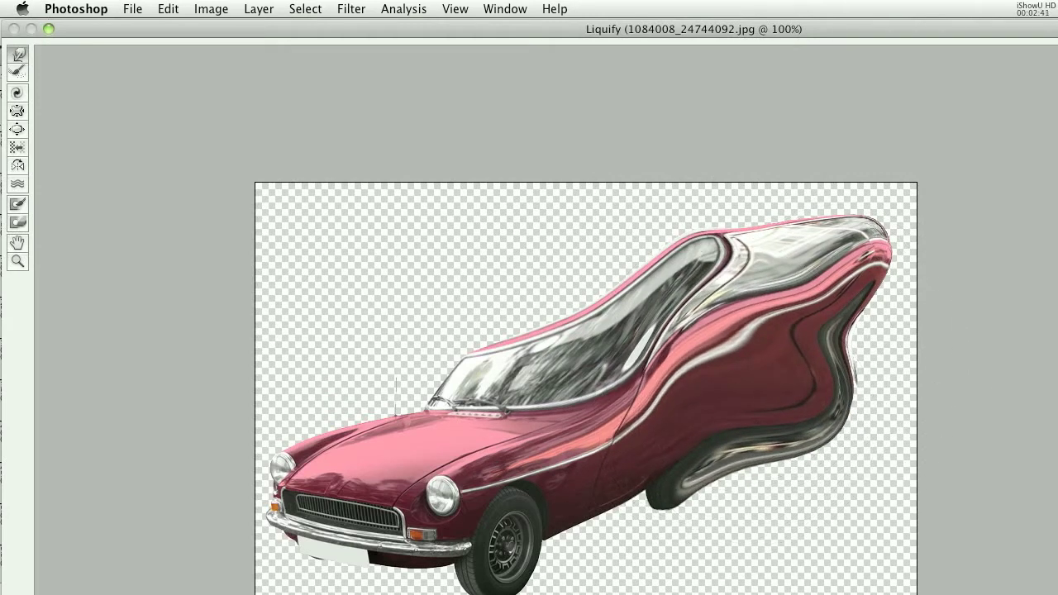
{"action": "mouse_move", "coordinate": [888, 380]}
{"action": "left_mouse_down"}
{"action": "mouse_move", "coordinate": [876, 413]}
{"action": "mouse_move", "coordinate": [818, 422]}
{"action": "mouse_move", "coordinate": [702, 386]}
{"action": "mouse_move", "coordinate": [831, 396]}
{"action": "mouse_move", "coordinate": [744, 461]}
{"action": "mouse_move", "coordinate": [870, 347]}
{"action": "left_mouse_up"}
{"action": "mouse_move", "coordinate": [697, 446]}
{"action": "left_mouse_down"}
{"action": "mouse_move", "coordinate": [686, 397]}
{"action": "mouse_move", "coordinate": [628, 347]}
{"action": "mouse_move", "coordinate": [549, 347]}
{"action": "mouse_move", "coordinate": [460, 295]}
{"action": "mouse_move", "coordinate": [472, 302]}
{"action": "left_mouse_up"}
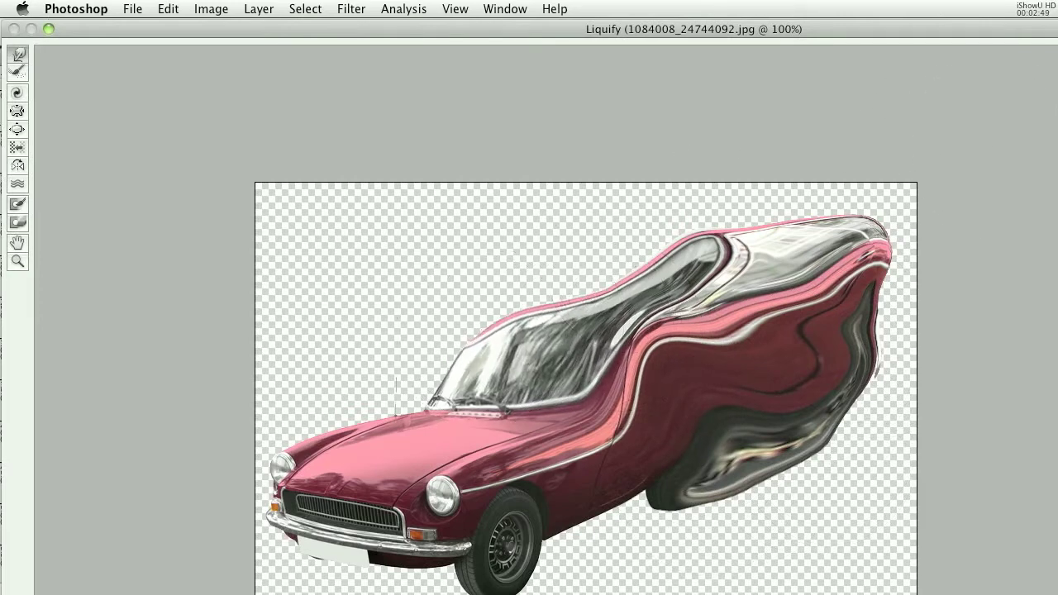
{"action": "key", "text": "Return"}
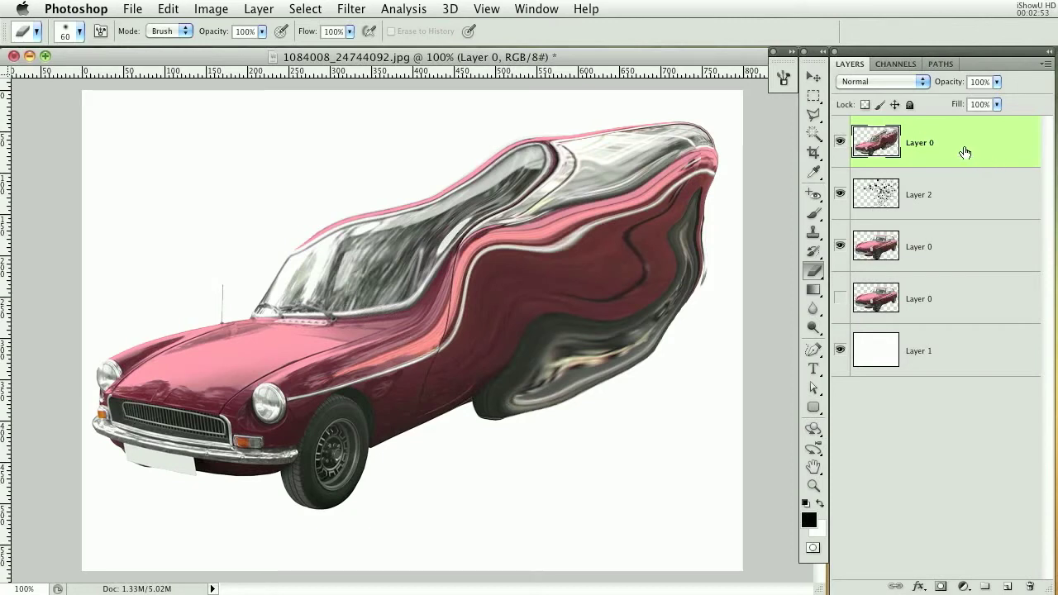
Set the warped car copy to Difference blend mode and clip it to Layer 2
{"action": "left_click", "coordinate": [880, 82]}
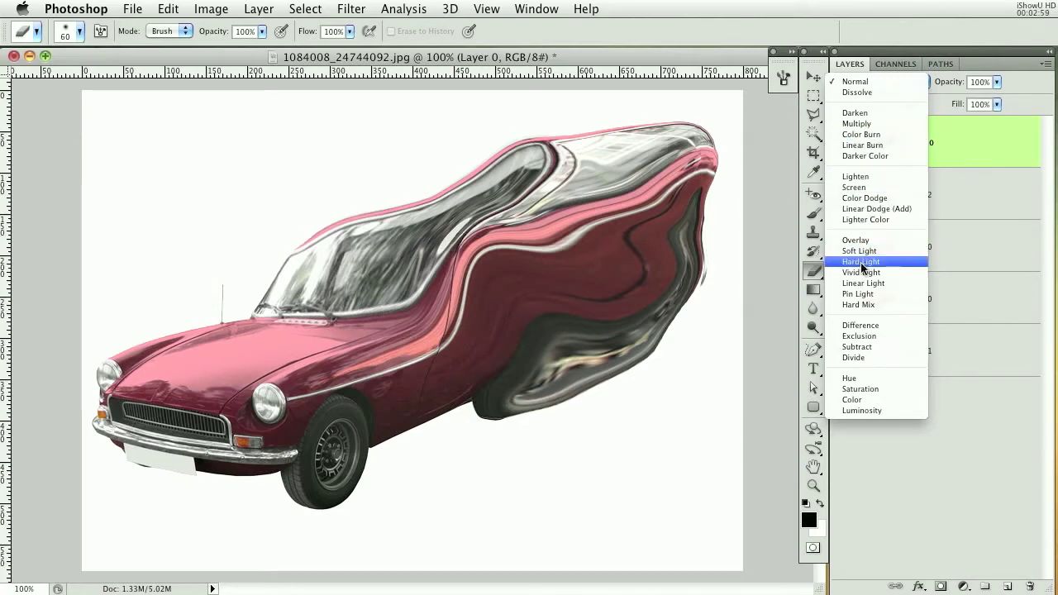
{"action": "left_click", "coordinate": [860, 325]}
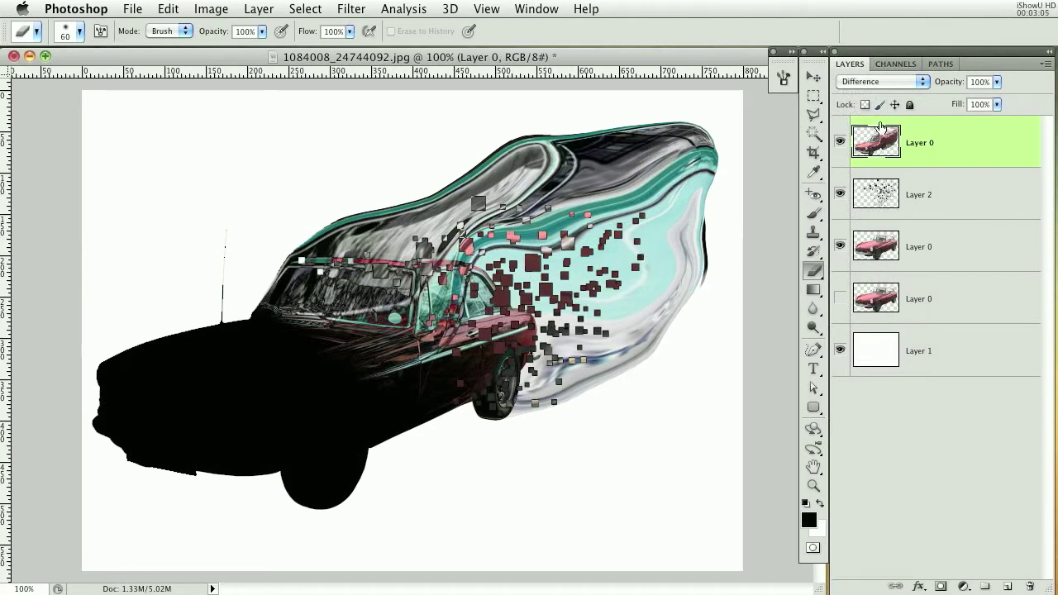
{"action": "right_click", "coordinate": [981, 149]}
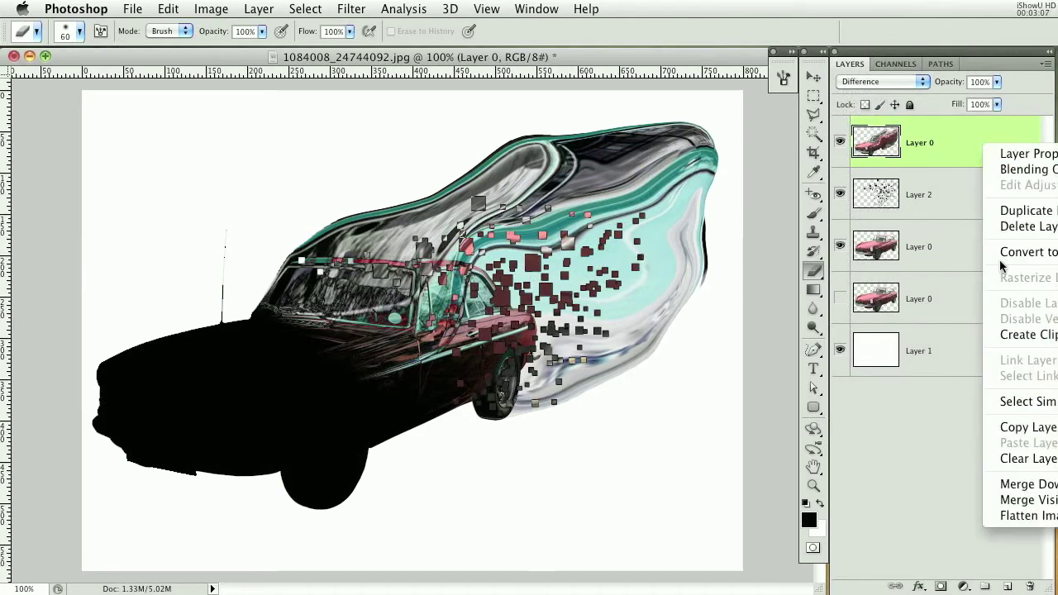
{"action": "left_click", "coordinate": [1023, 337]}
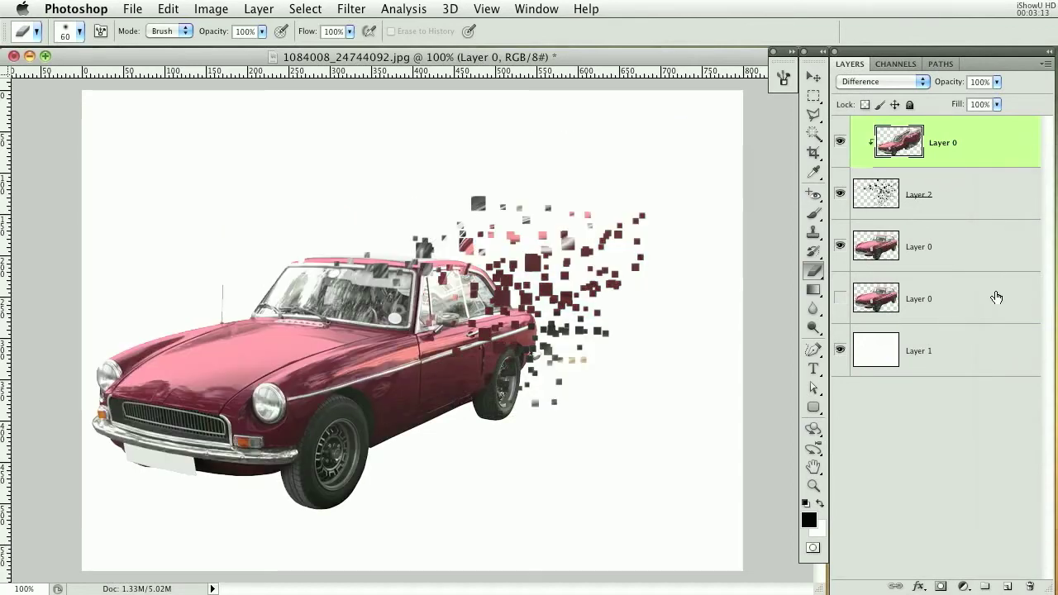
Load Layer 2's particles as a selection, grow it, and invert it on the middle car layer
{"action": "left_click", "coordinate": [883, 195], "text": "super"}
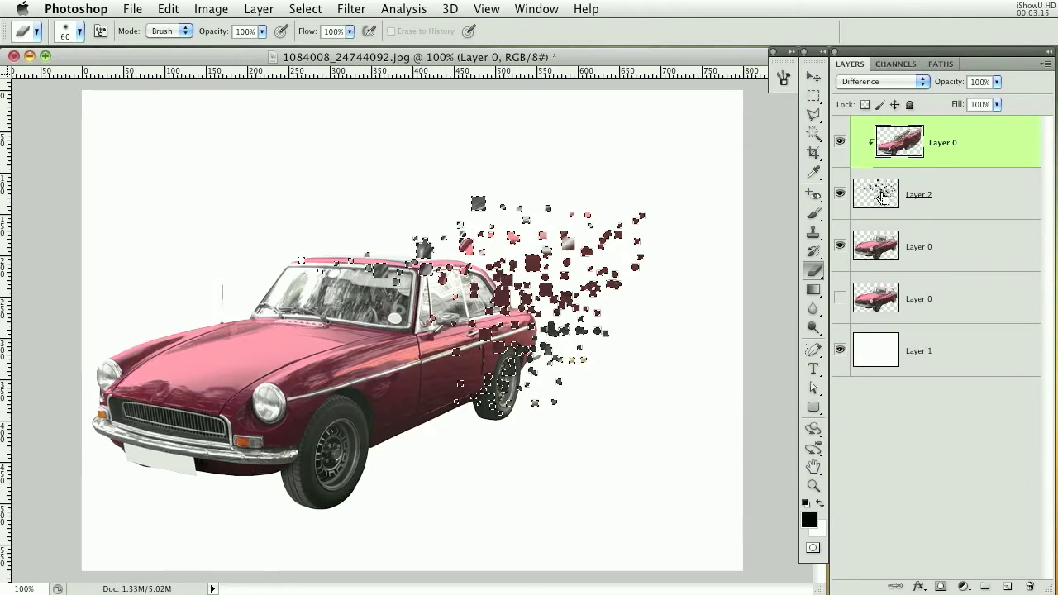
{"action": "left_click", "coordinate": [350, 10]}
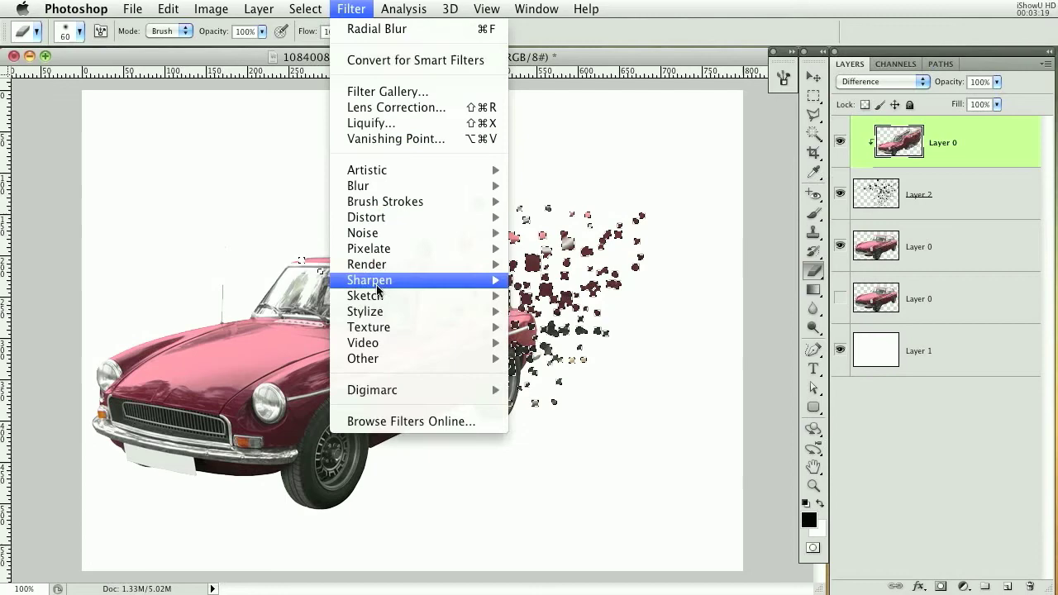
{"action": "mouse_move", "coordinate": [305, 9]}
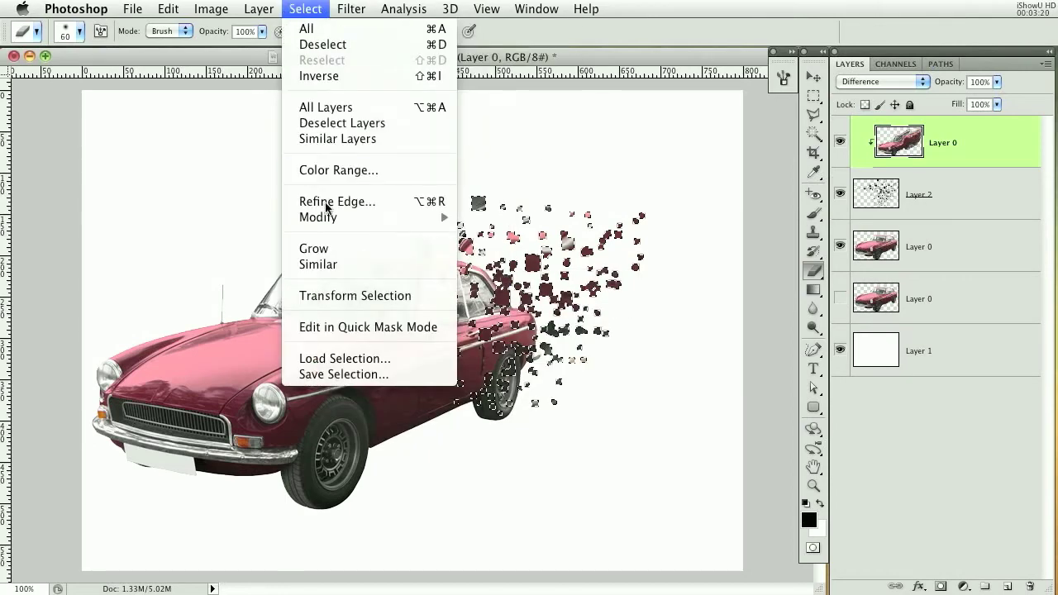
{"action": "left_click", "coordinate": [335, 251]}
{"action": "left_click", "coordinate": [934, 250]}
{"action": "left_click", "coordinate": [305, 9]}
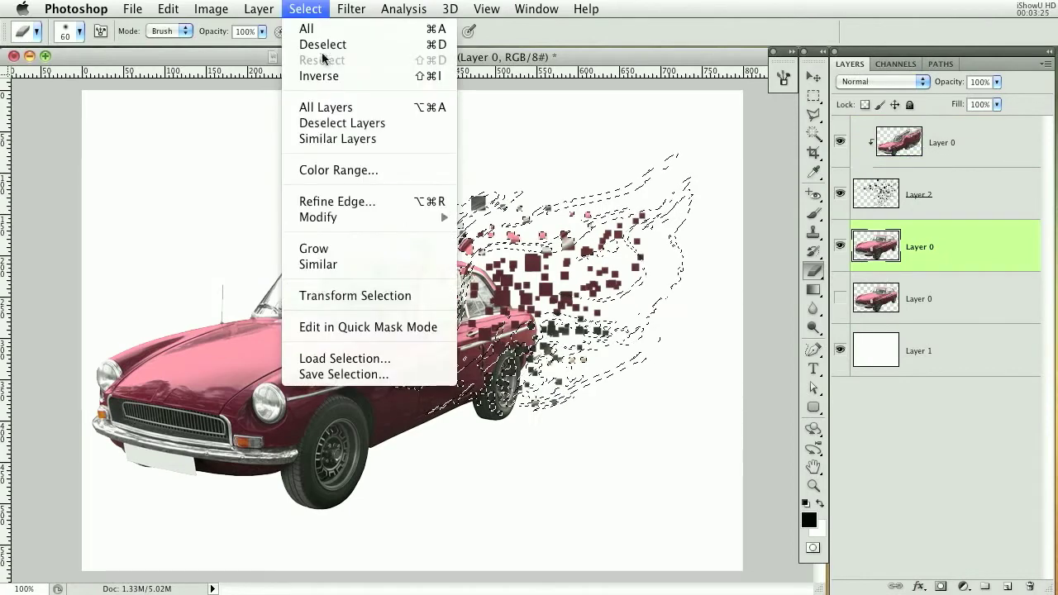
{"action": "left_click", "coordinate": [314, 76]}
Add a layer mask to the middle car layer and paint square chunks along its side
{"action": "left_click", "coordinate": [940, 586]}
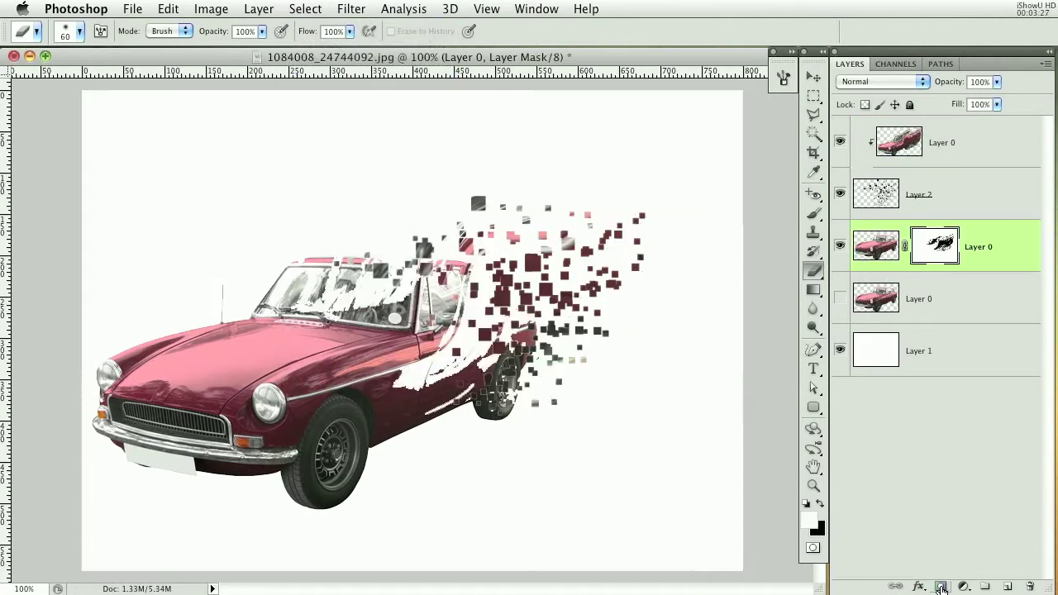
{"action": "left_click", "coordinate": [813, 214]}
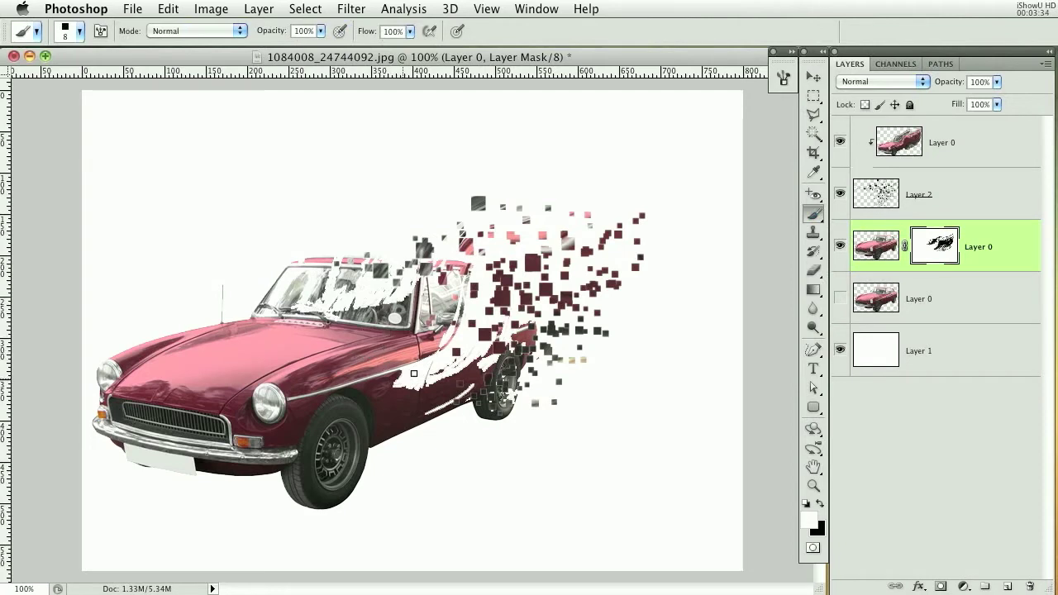
{"action": "left_click_drag", "start_coordinate": [398, 373], "coordinate": [445, 371]}
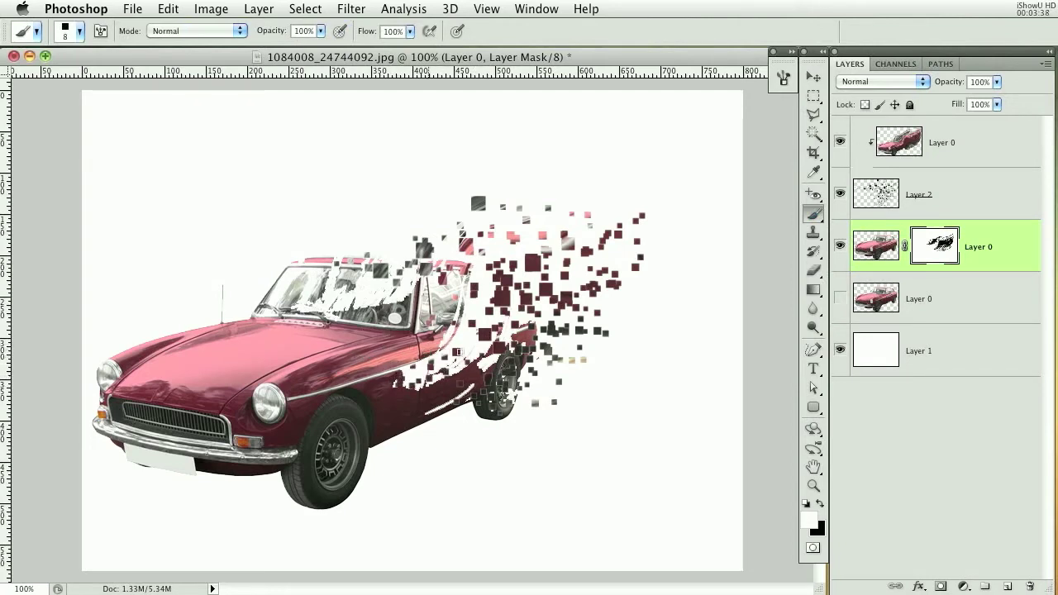
{"action": "right_click", "coordinate": [527, 329]}
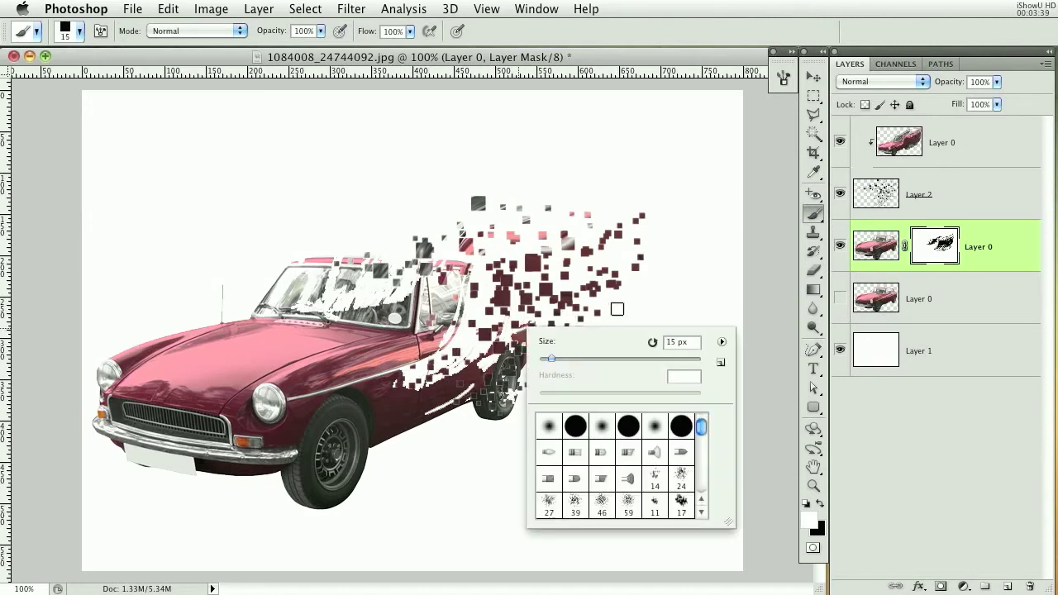
Set brush Scattering to 408% and Count 3, shrink it, and paint the windshield mask
{"action": "left_click", "coordinate": [783, 81]}
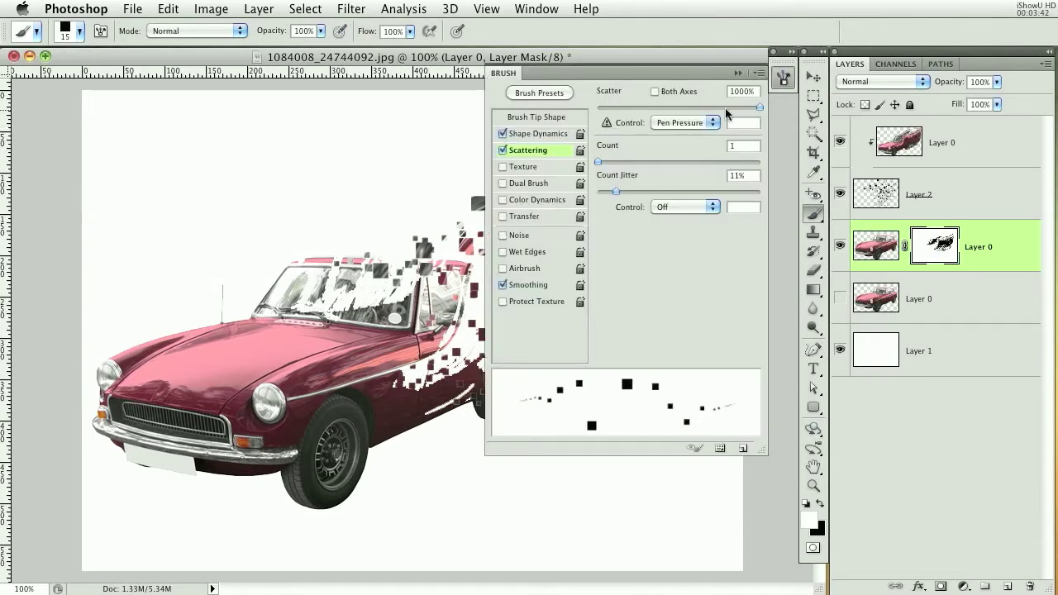
{"action": "mouse_move", "coordinate": [726, 108]}
{"action": "left_mouse_down"}
{"action": "mouse_move", "coordinate": [654, 108]}
{"action": "mouse_move", "coordinate": [664, 107]}
{"action": "left_mouse_up"}
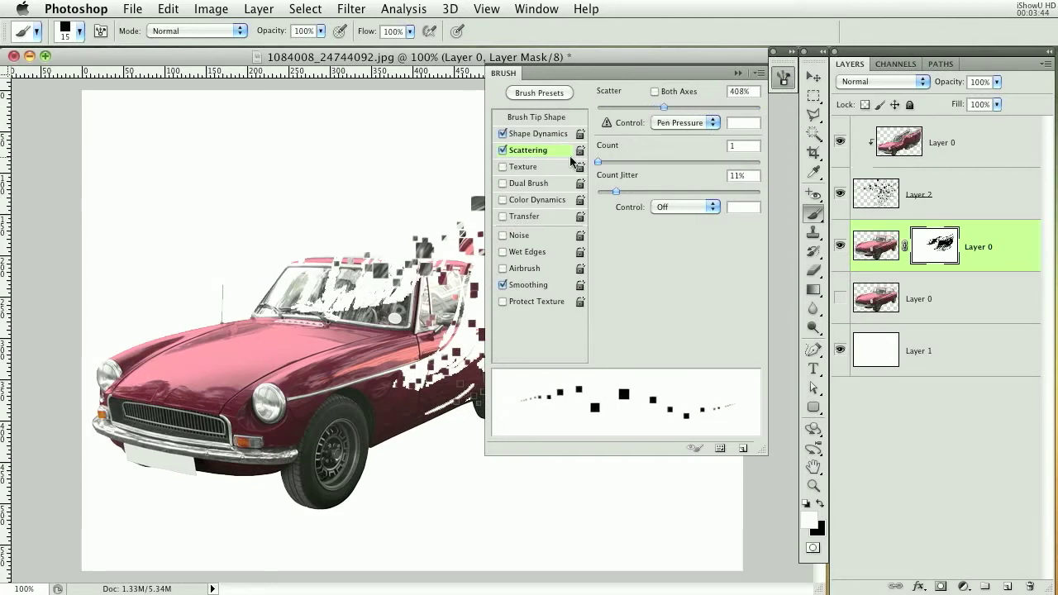
{"action": "left_click_drag", "start_coordinate": [600, 165], "coordinate": [617, 165]}
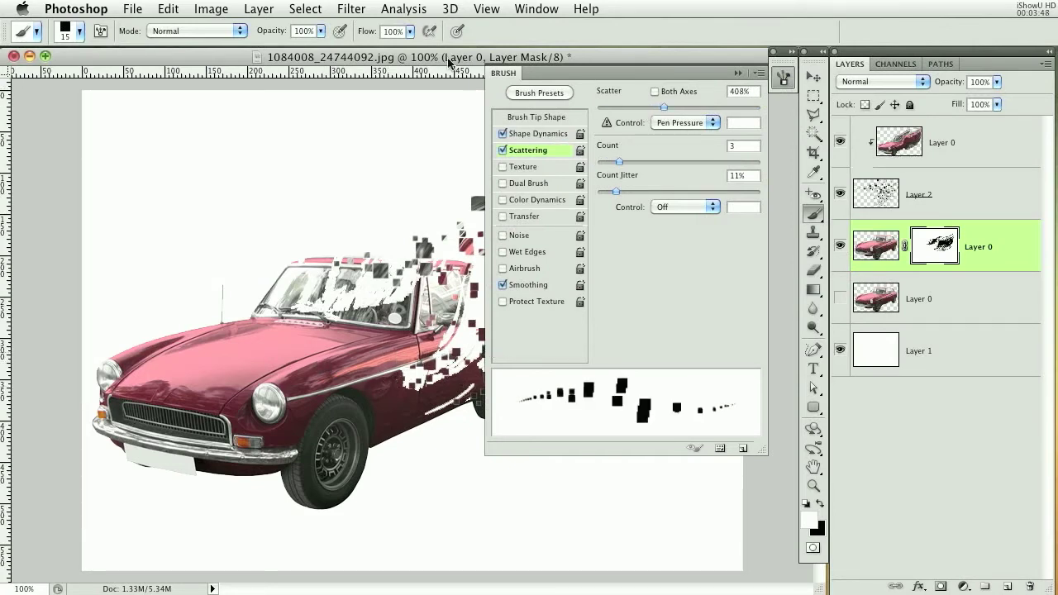
{"action": "left_click", "coordinate": [738, 73]}
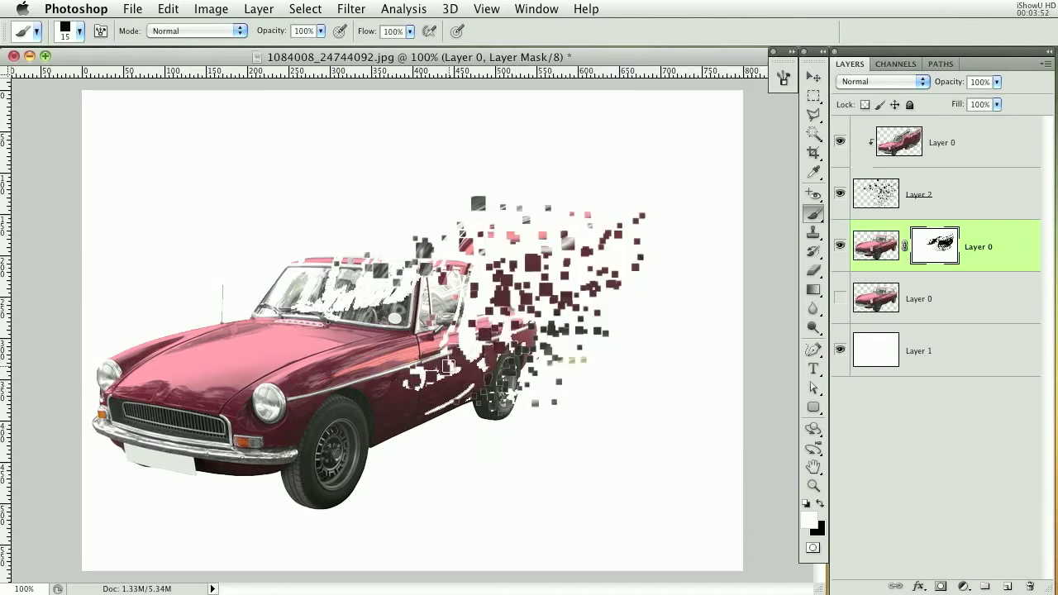
{"action": "key", "text": "bracketleft"}
{"action": "key", "text": "bracketleft"}
{"action": "key", "text": "bracketleft"}
{"action": "mouse_move", "coordinate": [390, 291]}
{"action": "left_mouse_down"}
{"action": "mouse_move", "coordinate": [365, 283]}
{"action": "mouse_move", "coordinate": [307, 306]}
{"action": "mouse_move", "coordinate": [333, 309]}
{"action": "mouse_move", "coordinate": [410, 279]}
{"action": "left_mouse_up"}
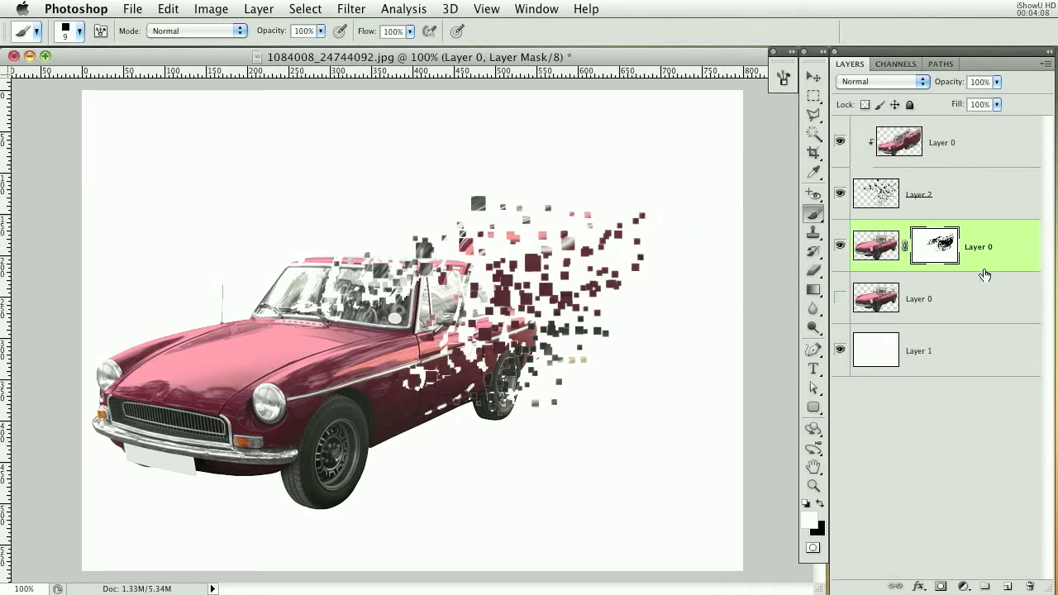
Select the bottom Layer 0 car copy and make it visible, comparing with it hidden
{"action": "left_click", "coordinate": [933, 302]}
{"action": "left_click", "coordinate": [840, 299]}
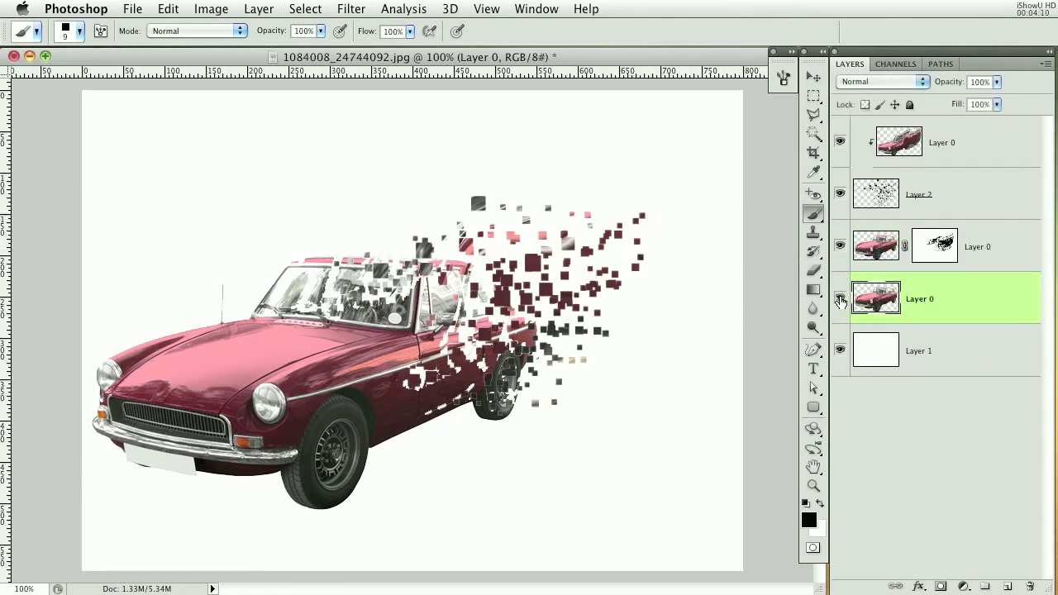
{"action": "left_click", "coordinate": [840, 299]}
{"action": "left_click", "coordinate": [841, 299]}
{"action": "left_click", "coordinate": [841, 299]}
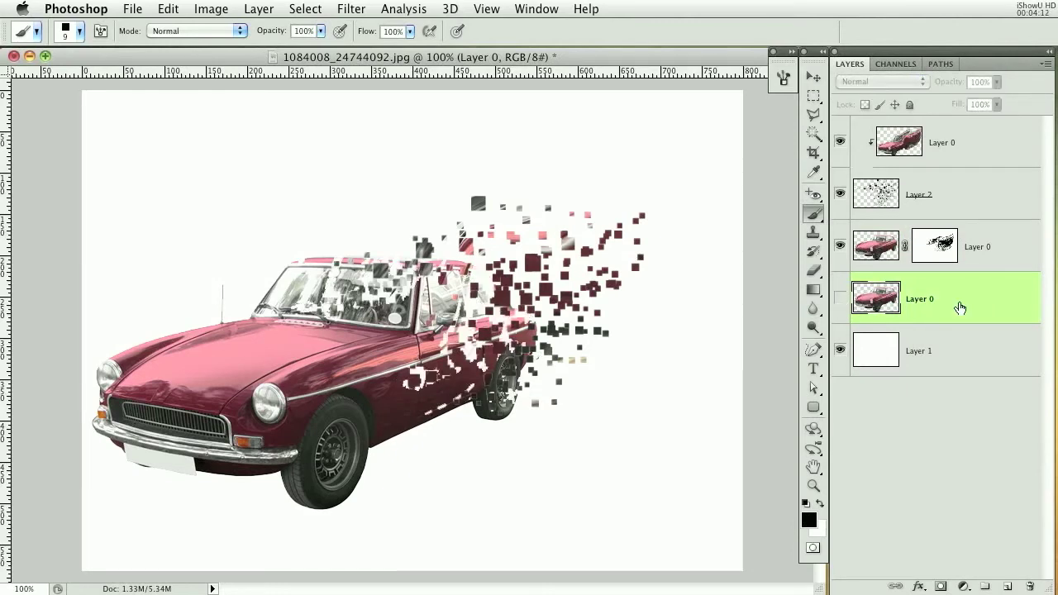
{"action": "left_click", "coordinate": [840, 300]}
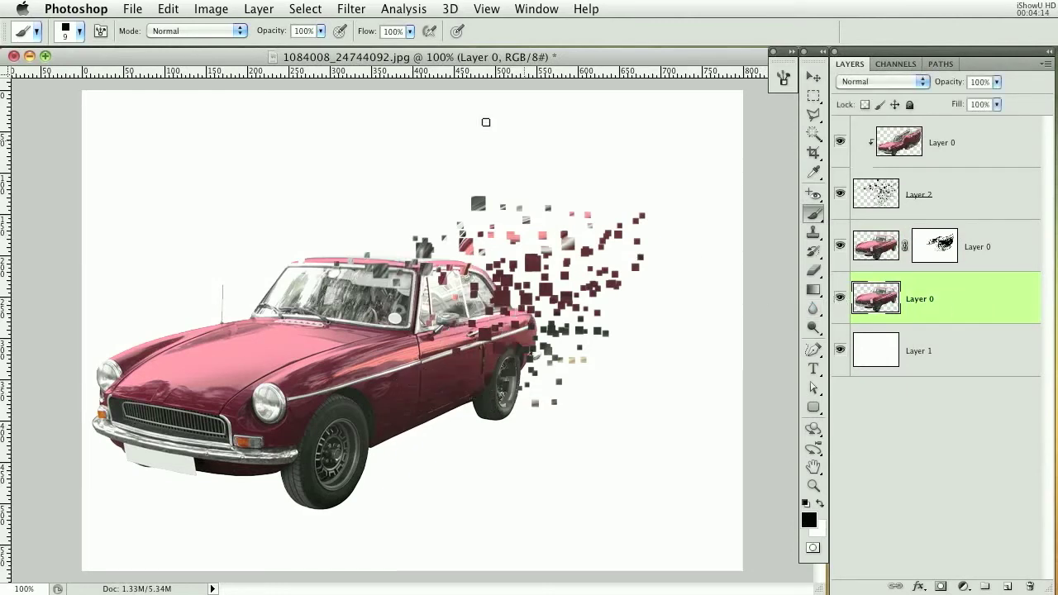
Desaturate the bottom car copy to grey with Image > Adjustments > Desaturate
{"action": "left_click", "coordinate": [304, 9]}
{"action": "mouse_move", "coordinate": [211, 9]}
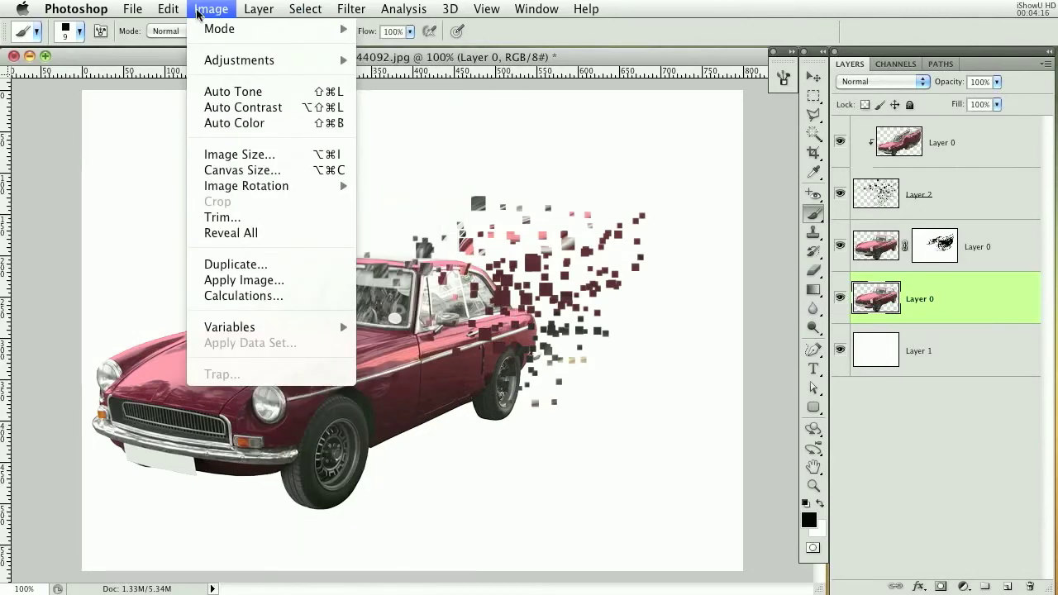
{"action": "mouse_move", "coordinate": [211, 60]}
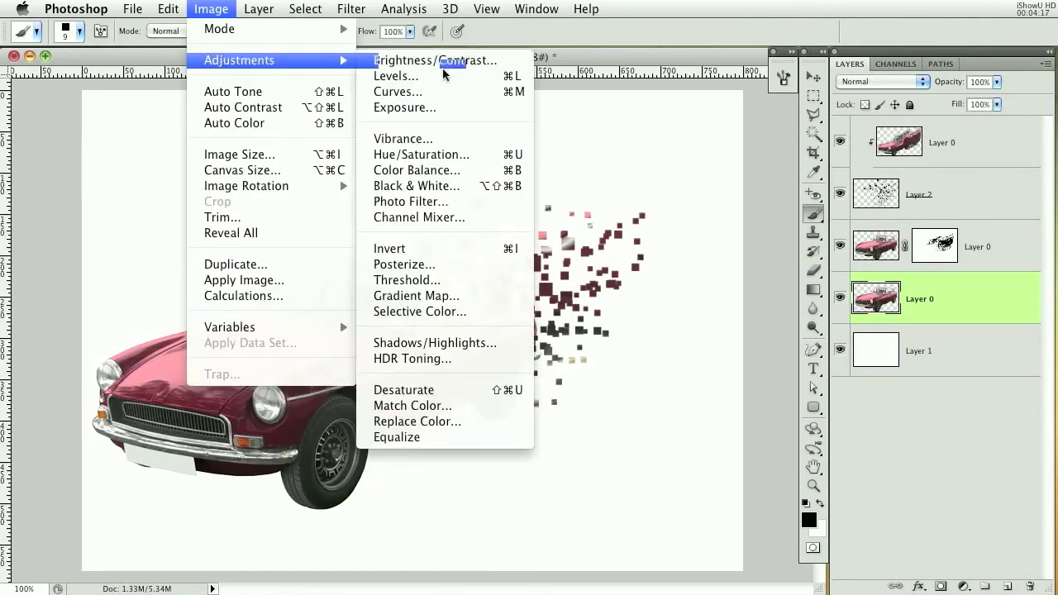
{"action": "left_click", "coordinate": [410, 389]}
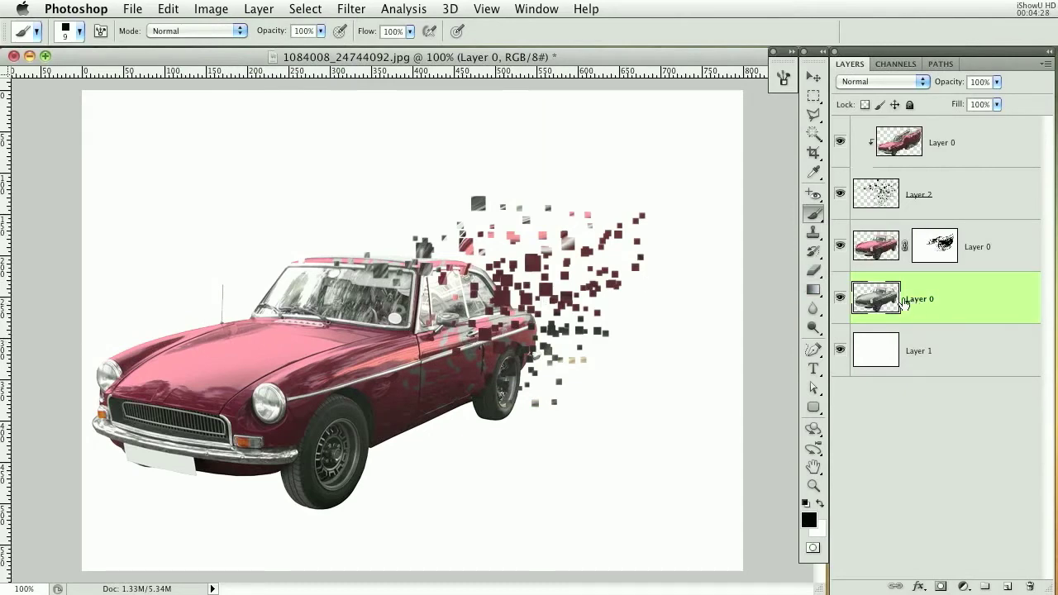
Lasso-select the rear wheel on the grey copy and delete it
{"action": "left_click", "coordinate": [840, 301], "text": "alt"}
{"action": "scroll", "coordinate": [434, 291], "scroll_direction": "up", "scroll_amount": 2}
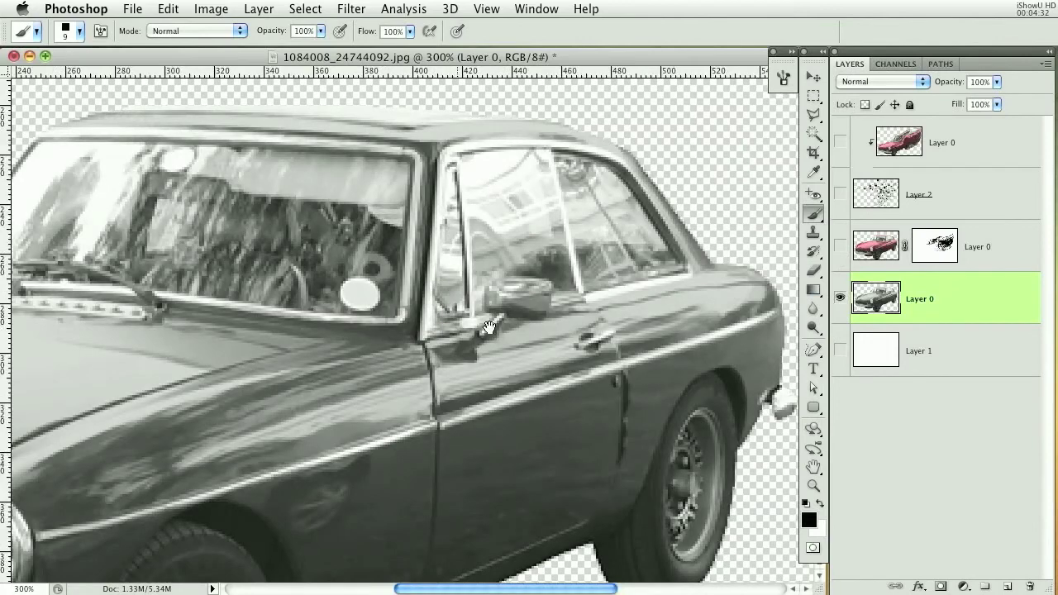
{"action": "left_click_drag", "start_coordinate": [433, 292], "coordinate": [220, 79]}
{"action": "left_click", "coordinate": [812, 117]}
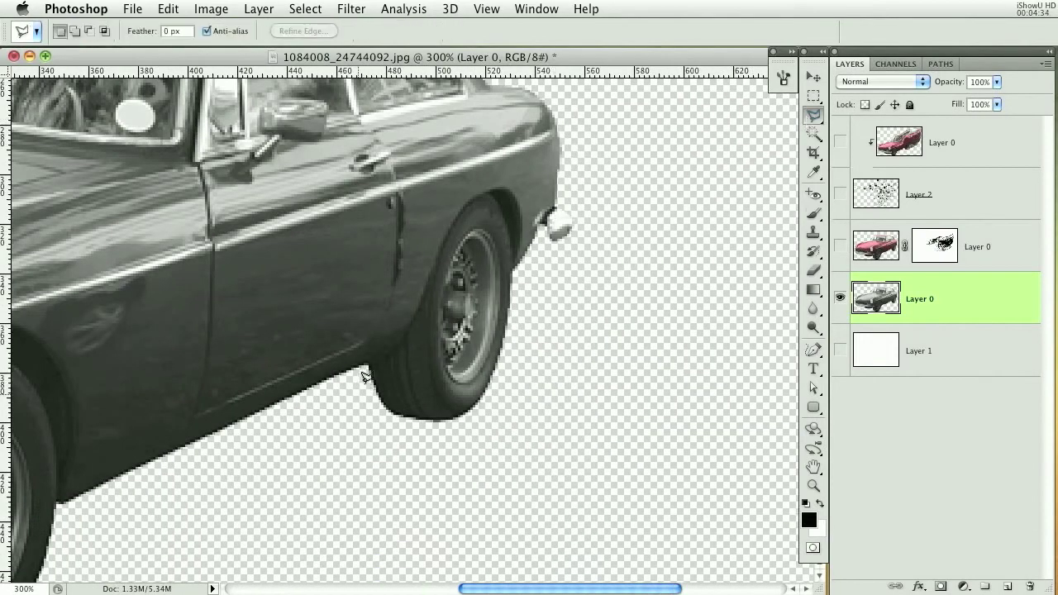
{"action": "mouse_move", "coordinate": [419, 314]}
{"action": "left_mouse_down"}
{"action": "mouse_move", "coordinate": [462, 202]}
{"action": "mouse_move", "coordinate": [489, 184]}
{"action": "left_mouse_up"}
{"action": "mouse_move", "coordinate": [510, 227]}
{"action": "left_mouse_down"}
{"action": "mouse_move", "coordinate": [527, 407]}
{"action": "mouse_move", "coordinate": [436, 471]}
{"action": "mouse_move", "coordinate": [362, 384]}
{"action": "left_mouse_up"}
{"action": "key", "text": "Delete"}
{"action": "key", "text": "ctrl+d"}
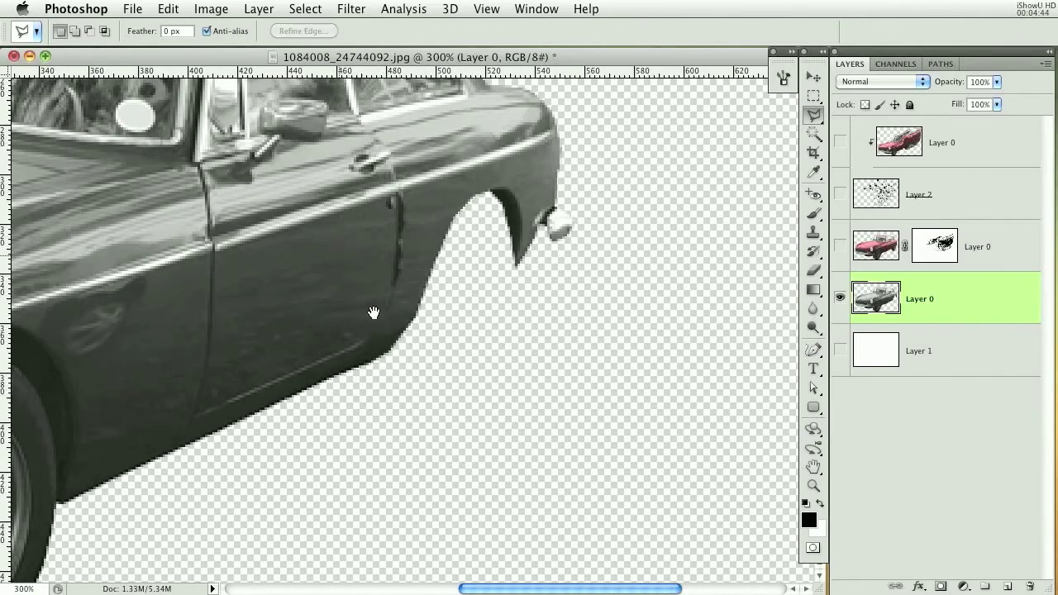
Delete the side window glass from the grey copy, then show the pink car layers again
{"action": "left_click_drag", "start_coordinate": [374, 312], "coordinate": [447, 458]}
{"action": "key", "text": "super+equal"}
{"action": "mouse_move", "coordinate": [597, 210]}
{"action": "left_mouse_down"}
{"action": "mouse_move", "coordinate": [596, 376]}
{"action": "mouse_move", "coordinate": [579, 385]}
{"action": "mouse_move", "coordinate": [601, 373]}
{"action": "mouse_move", "coordinate": [597, 345]}
{"action": "mouse_move", "coordinate": [506, 218]}
{"action": "mouse_move", "coordinate": [407, 187]}
{"action": "mouse_move", "coordinate": [427, 196]}
{"action": "mouse_move", "coordinate": [274, 205]}
{"action": "mouse_move", "coordinate": [240, 468]}
{"action": "mouse_move", "coordinate": [372, 434]}
{"action": "mouse_move", "coordinate": [318, 451]}
{"action": "mouse_move", "coordinate": [347, 434]}
{"action": "mouse_move", "coordinate": [328, 419]}
{"action": "mouse_move", "coordinate": [330, 387]}
{"action": "mouse_move", "coordinate": [410, 376]}
{"action": "left_mouse_up"}
{"action": "left_click_drag", "start_coordinate": [413, 416], "coordinate": [602, 377]}
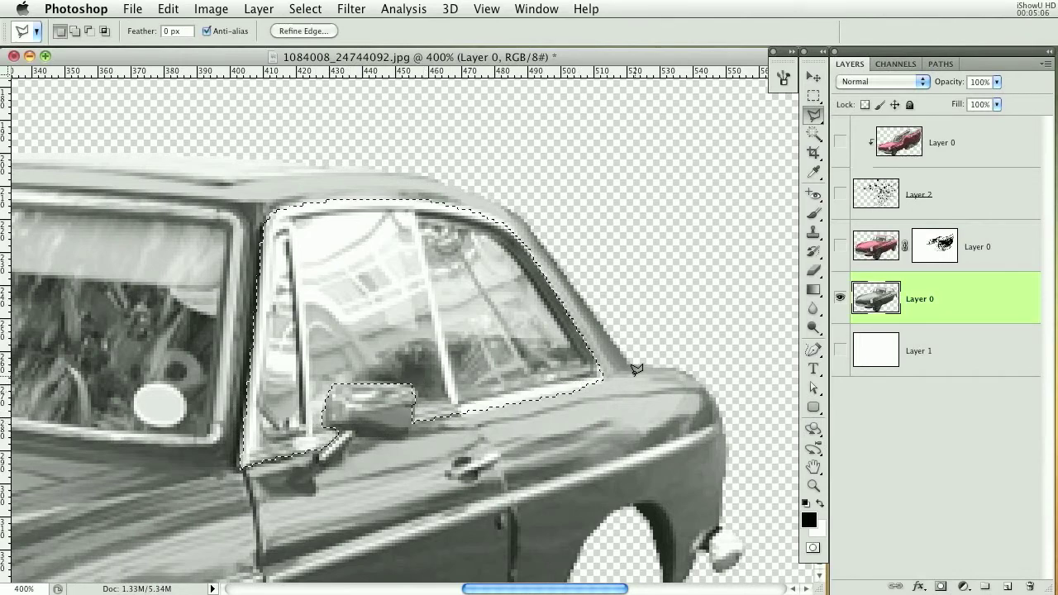
{"action": "key", "text": "Delete"}
{"action": "key", "text": "super+d"}
{"action": "left_click_drag", "start_coordinate": [839, 245], "coordinate": [839, 142]}
{"action": "key", "text": "super+minus"}
{"action": "key", "text": "super+minus"}
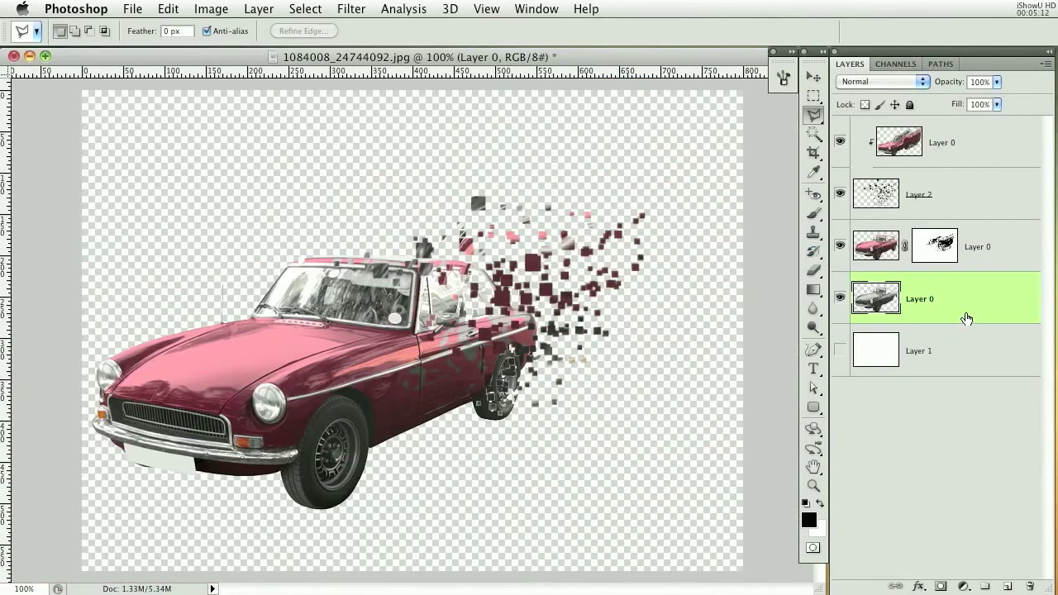
Apply Hue/Saturation with Lightness +37 to the grey ghost car copy
{"action": "left_click", "coordinate": [217, 10]}
{"action": "mouse_move", "coordinate": [251, 62]}
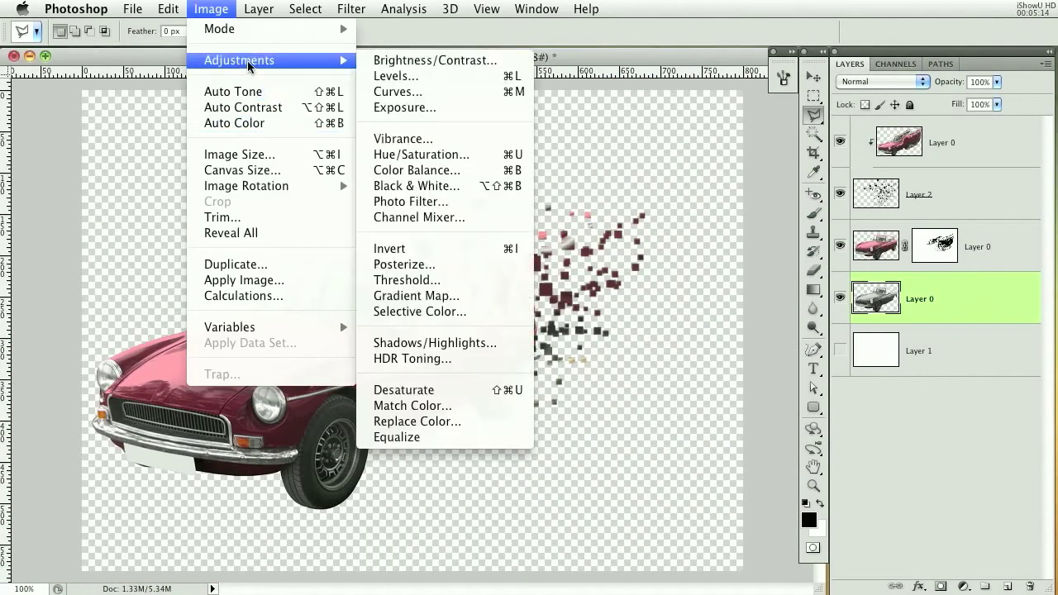
{"action": "left_click", "coordinate": [411, 157]}
{"action": "left_click_drag", "start_coordinate": [793, 440], "coordinate": [689, 195]}
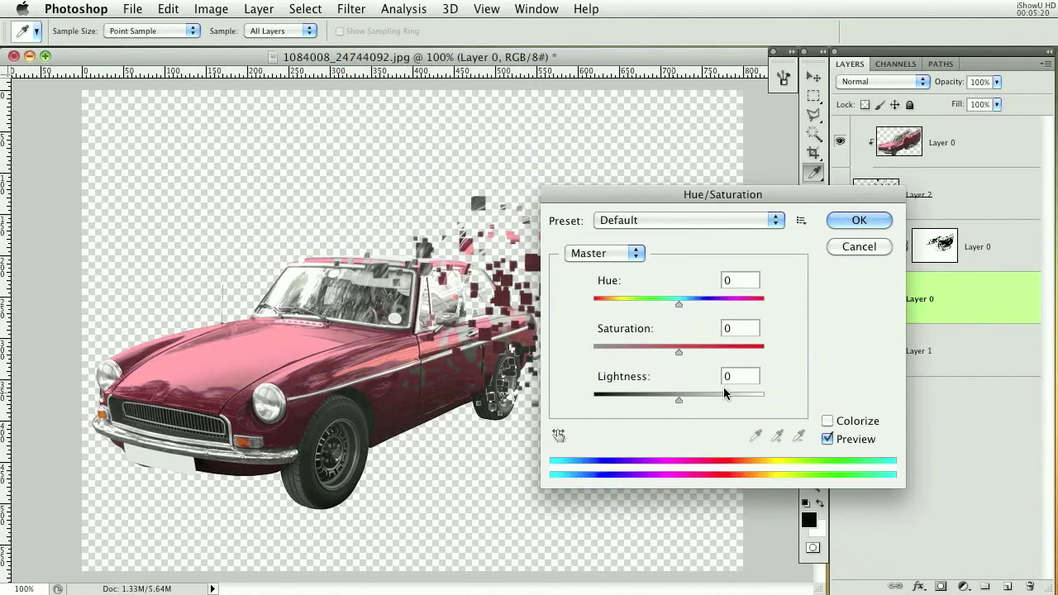
{"action": "left_click_drag", "start_coordinate": [679, 395], "coordinate": [708, 398]}
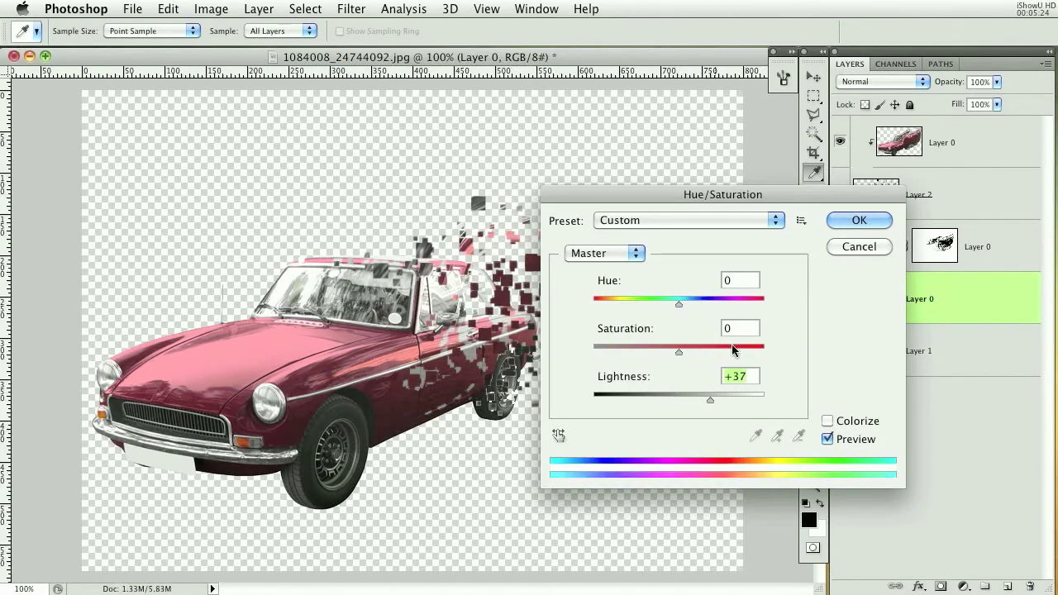
{"action": "key", "text": "Return"}
Show the white background layer and add a Drop Shadow to Layer 2's particles
{"action": "key", "text": "l"}
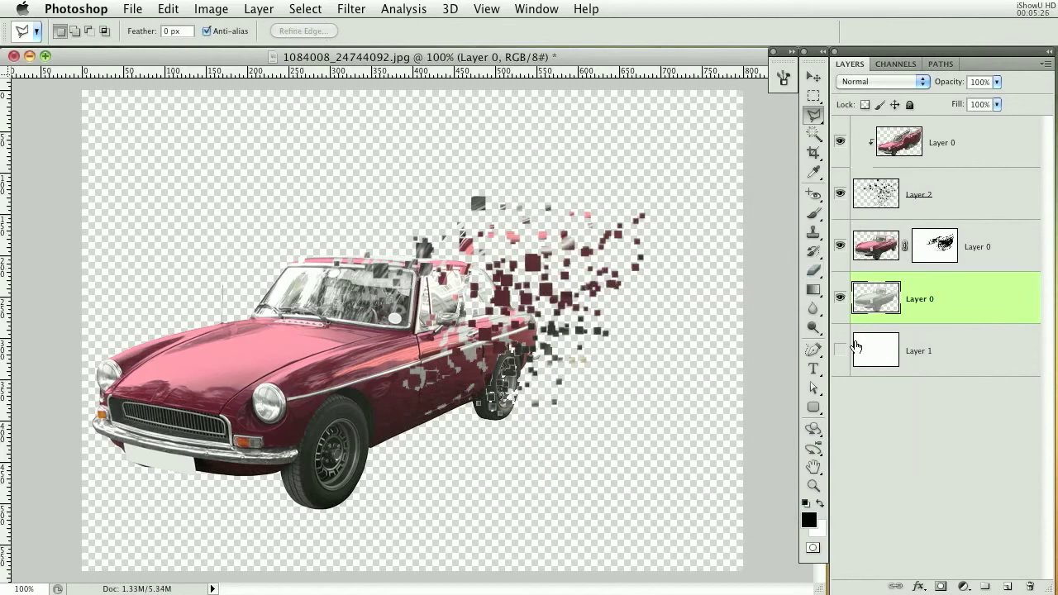
{"action": "left_click", "coordinate": [840, 350]}
{"action": "double_click", "coordinate": [942, 193]}
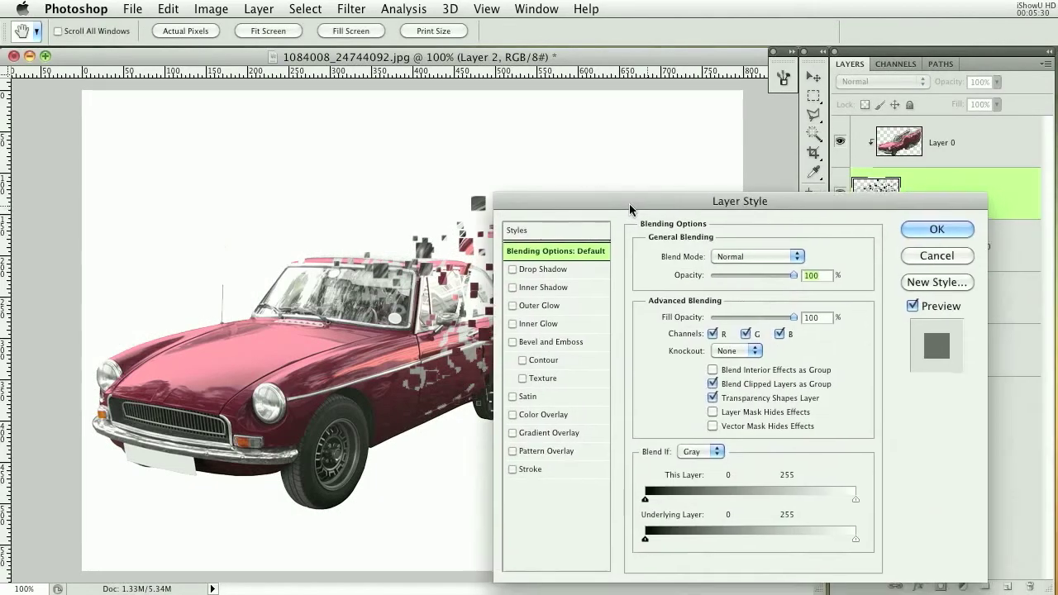
{"action": "left_click_drag", "start_coordinate": [629, 204], "coordinate": [665, 136]}
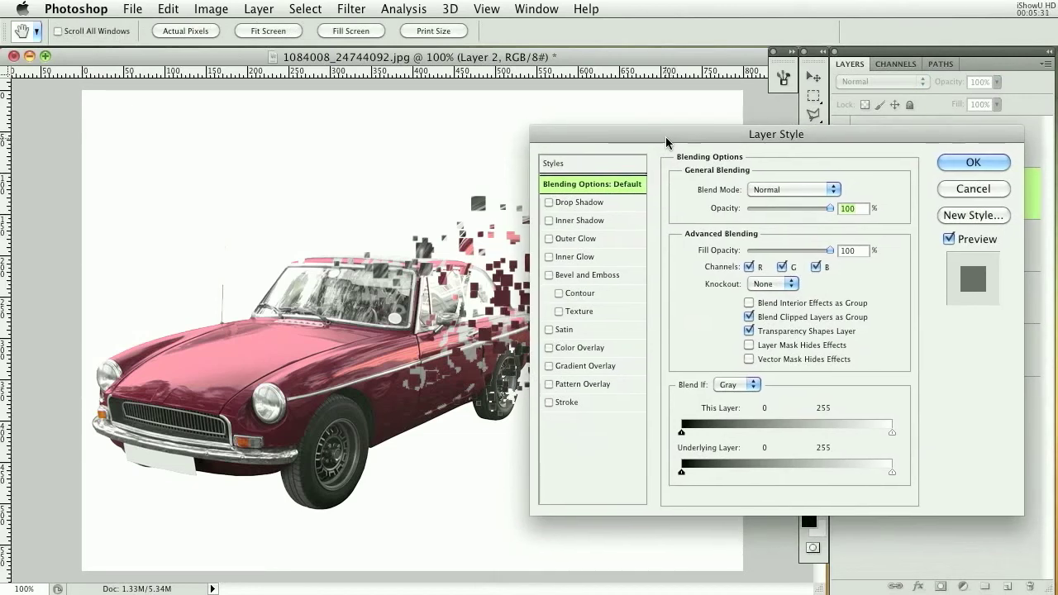
{"action": "left_click", "coordinate": [579, 202]}
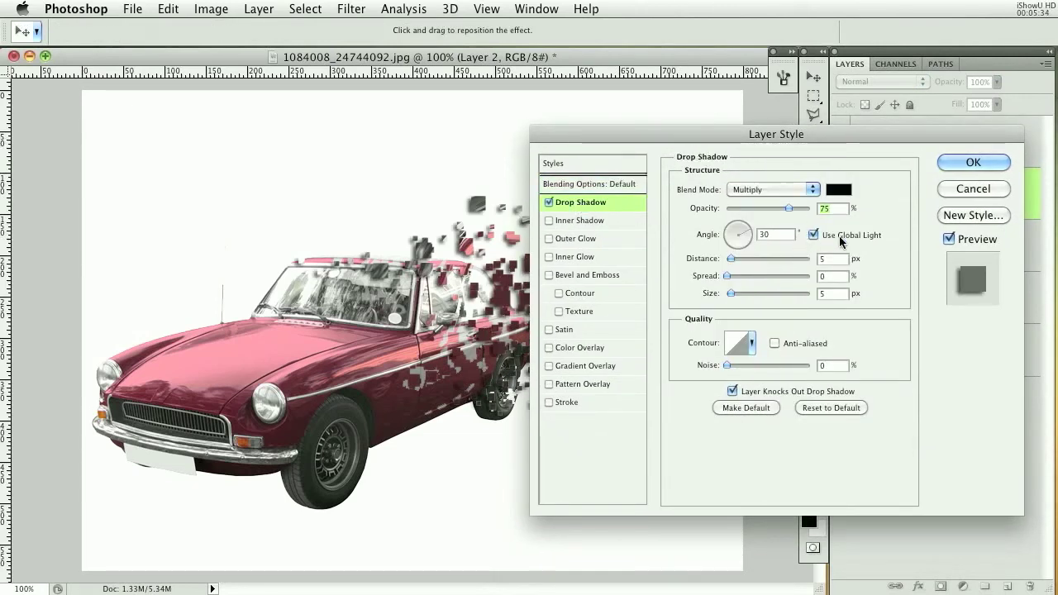
Set the shadow to angle 120 without global light, distance 2, spread 63, size 0, opacity 21%
{"action": "left_click", "coordinate": [813, 235]}
{"action": "double_click", "coordinate": [785, 234]}
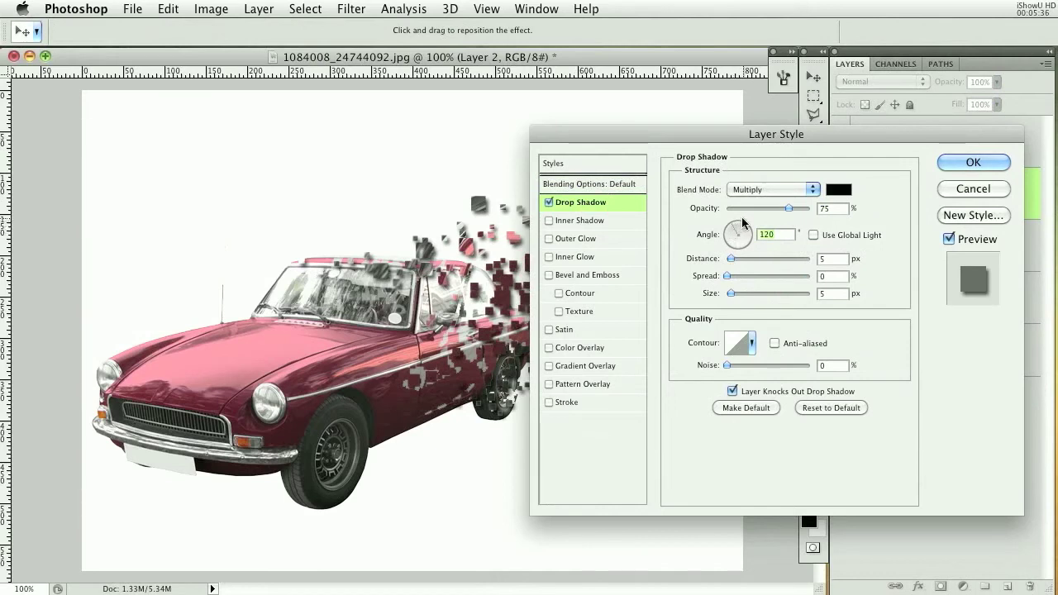
{"action": "key", "text": "Tab"}
{"action": "type", "text": "2"}
{"action": "left_click_drag", "start_coordinate": [799, 275], "coordinate": [779, 275]}
{"action": "double_click", "coordinate": [834, 294]}
{"action": "type", "text": "1"}
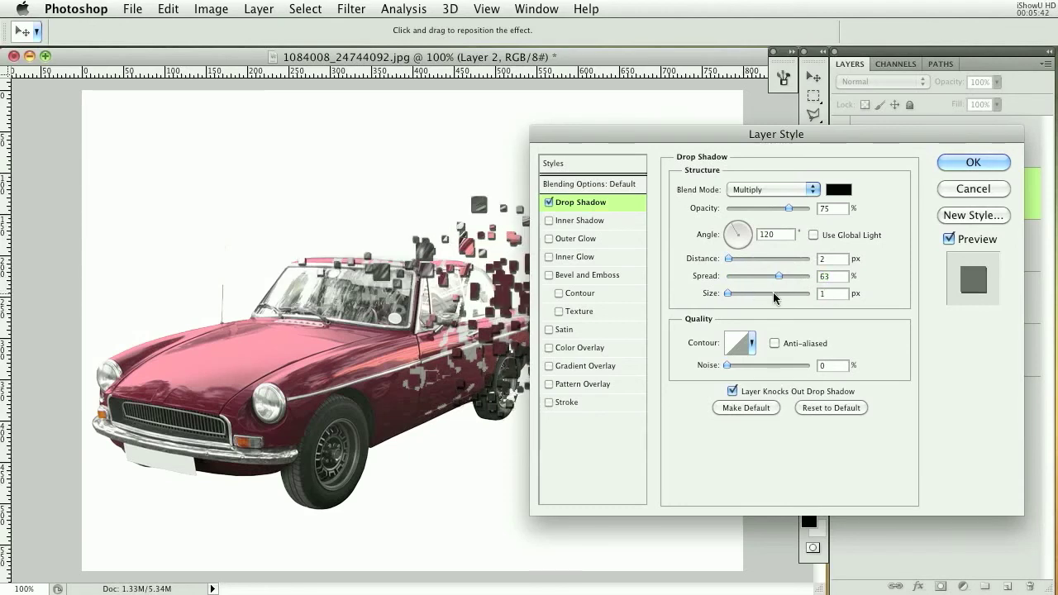
{"action": "left_click_drag", "start_coordinate": [788, 207], "coordinate": [743, 208]}
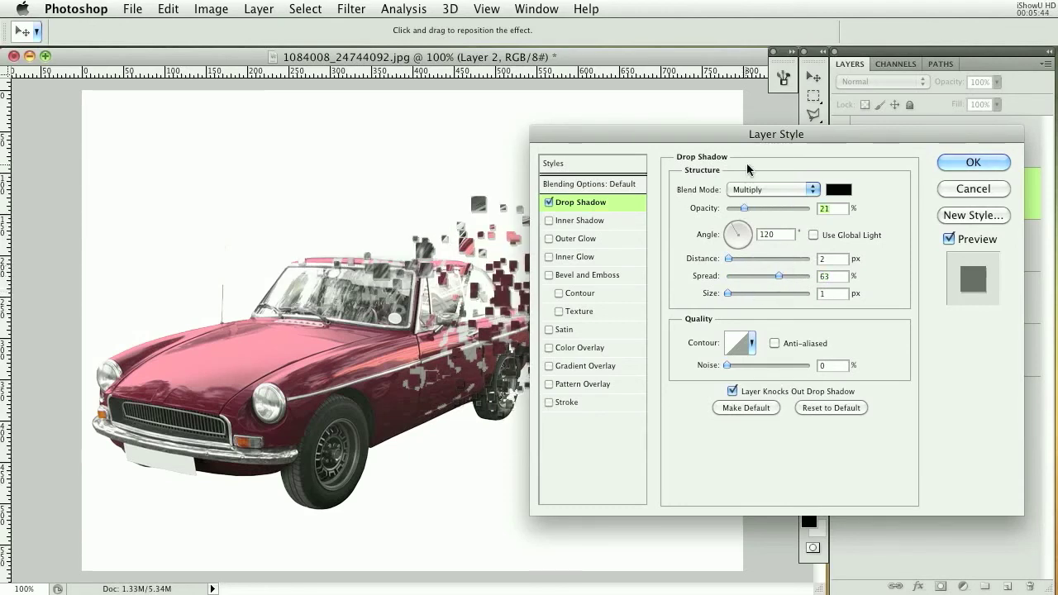
{"action": "double_click", "coordinate": [834, 293]}
{"action": "type", "text": "0"}
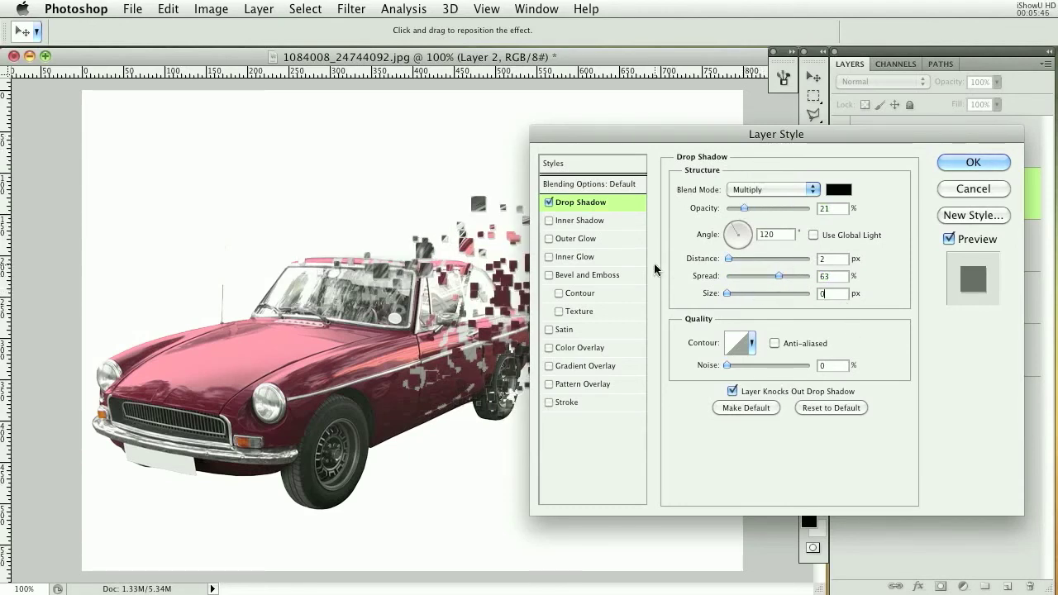
{"action": "left_click_drag", "start_coordinate": [763, 134], "coordinate": [778, 150]}
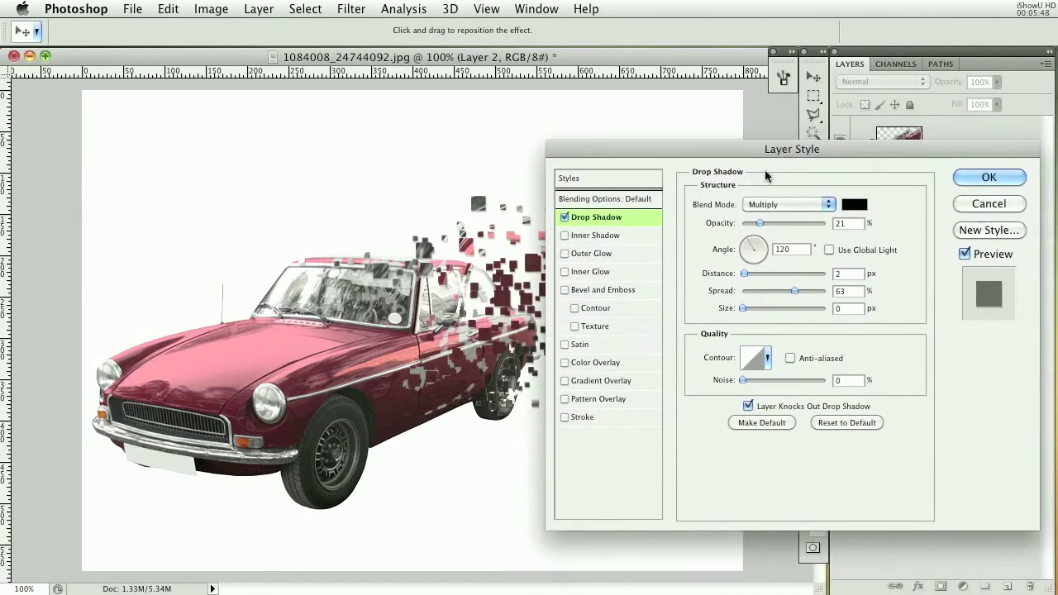
Add a 1 px white outside stroke at 15% opacity to Layer 2 and apply the styles
{"action": "left_click", "coordinate": [565, 417]}
{"action": "left_click", "coordinate": [582, 417]}
{"action": "type", "text": "1"}
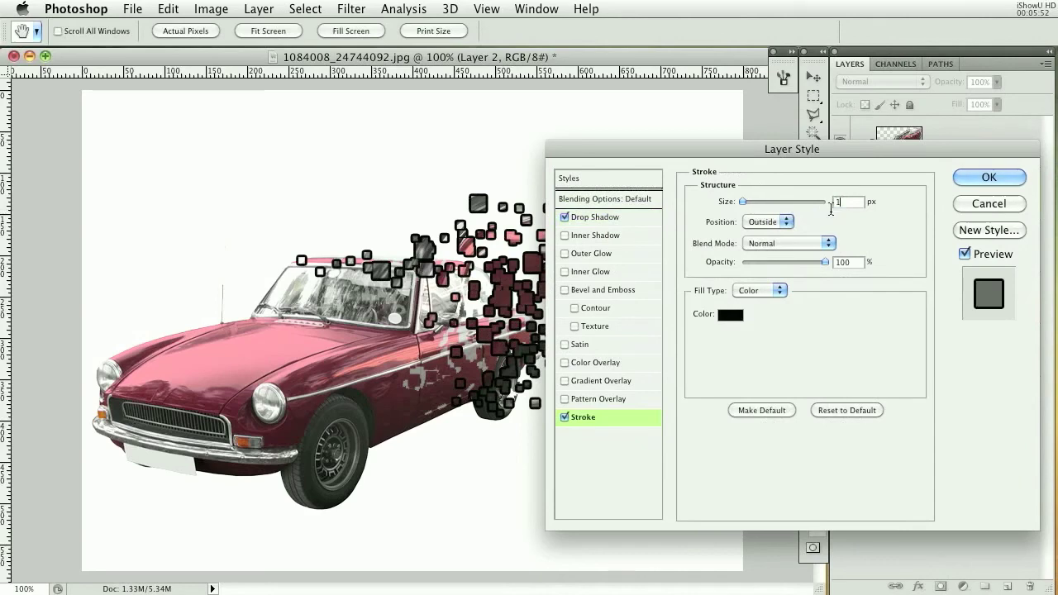
{"action": "left_click", "coordinate": [767, 221]}
{"action": "left_click", "coordinate": [761, 244]}
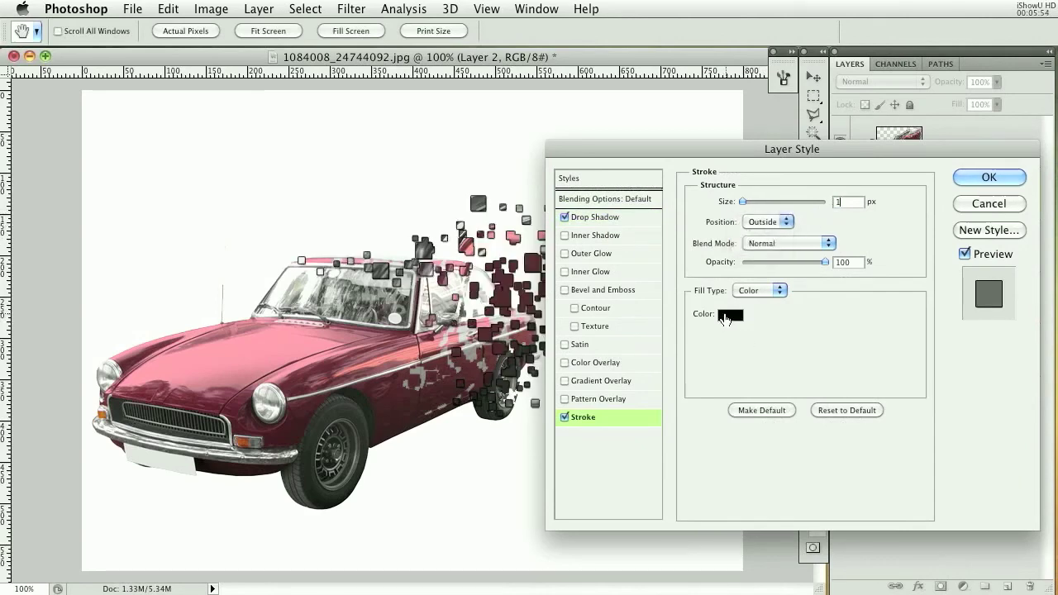
{"action": "left_click", "coordinate": [730, 314]}
{"action": "left_click", "coordinate": [706, 262]}
{"action": "left_click", "coordinate": [1049, 249]}
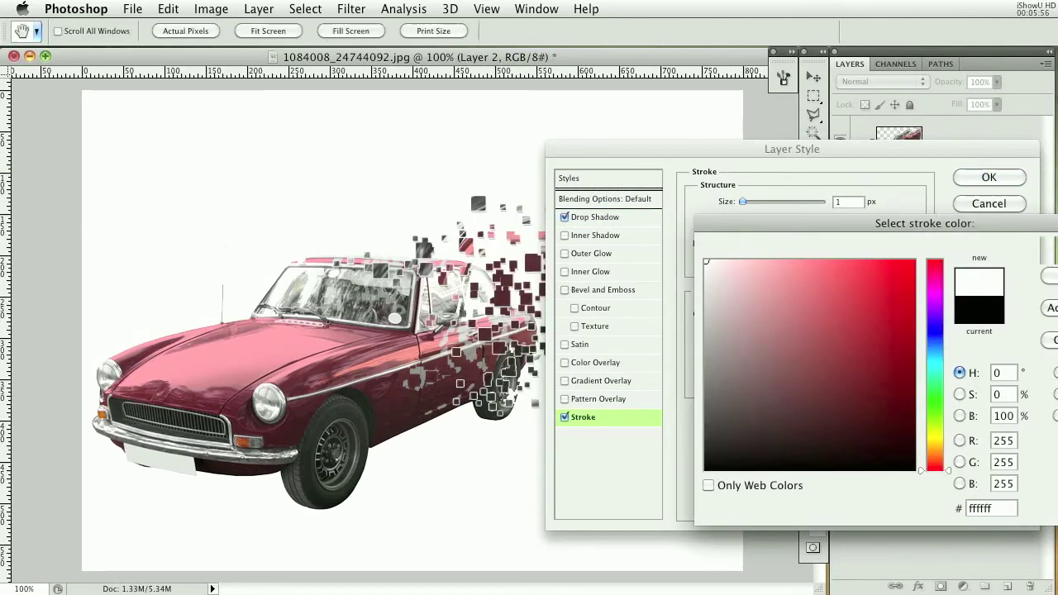
{"action": "left_click", "coordinate": [774, 262]}
{"action": "left_click_drag", "start_coordinate": [771, 266], "coordinate": [753, 266]}
{"action": "left_click_drag", "start_coordinate": [818, 156], "coordinate": [762, 166]}
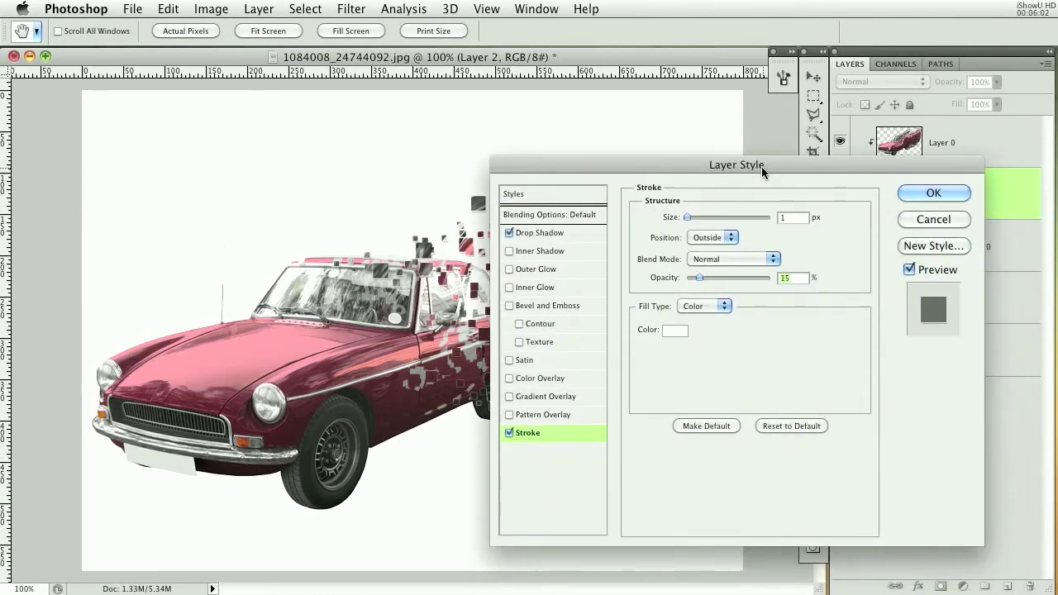
{"action": "left_click", "coordinate": [932, 194]}
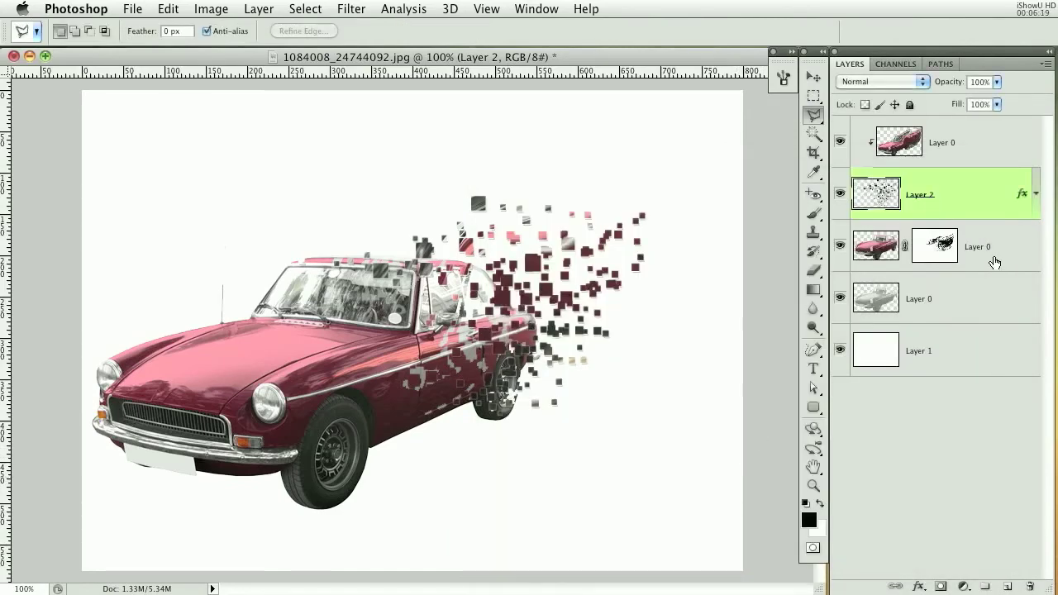
Give the masked red car layer a drop shadow: distance 1, spread 100, size 0, opacity 46%
{"action": "double_click", "coordinate": [991, 260]}
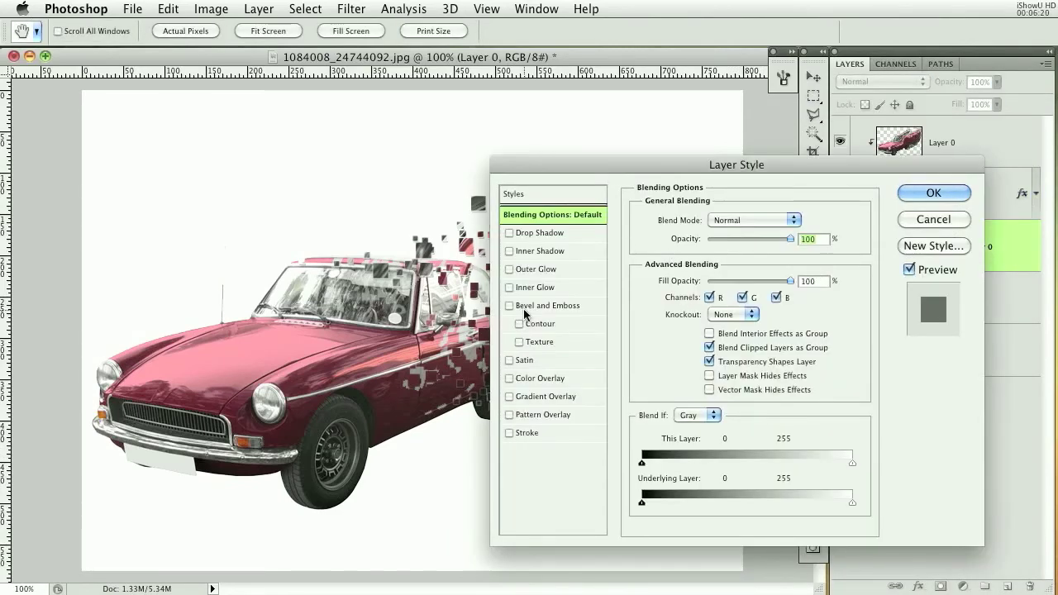
{"action": "left_click", "coordinate": [511, 233]}
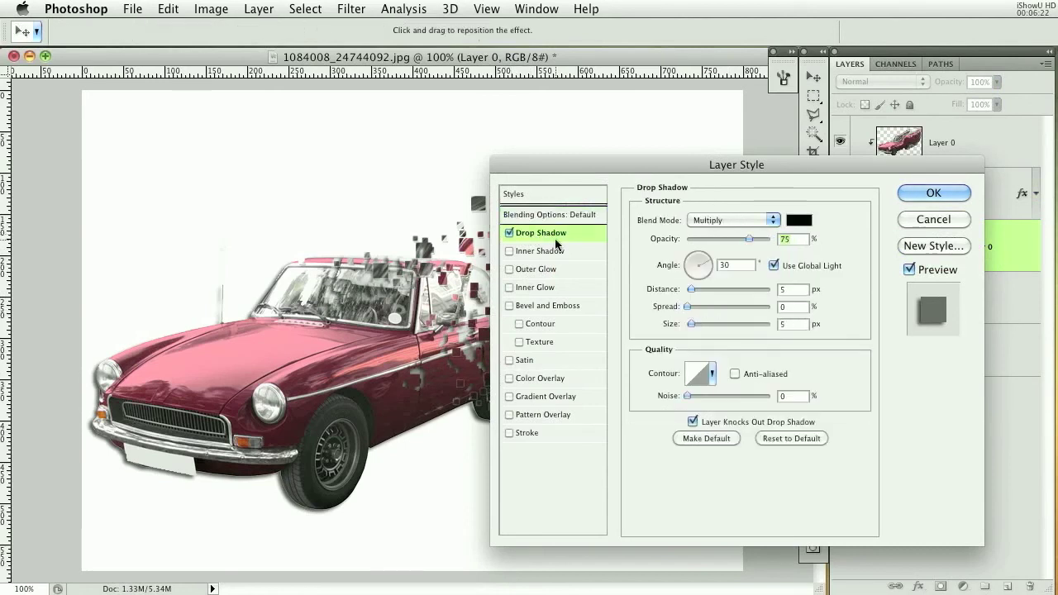
{"action": "double_click", "coordinate": [783, 289]}
{"action": "type", "text": "1"}
{"action": "double_click", "coordinate": [794, 306]}
{"action": "type", "text": "100"}
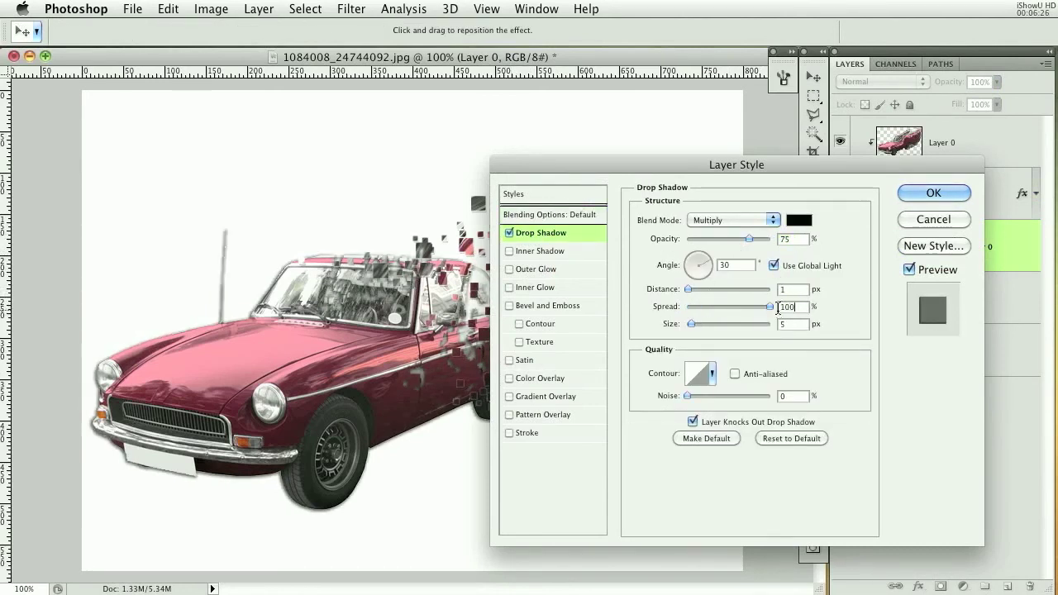
{"action": "double_click", "coordinate": [791, 324]}
{"action": "type", "text": "0"}
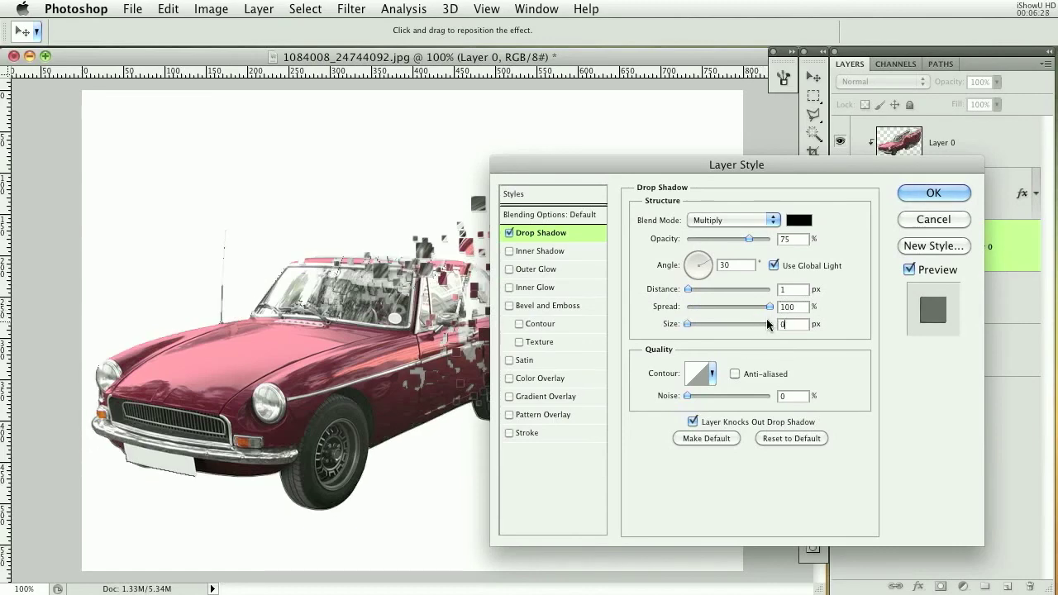
{"action": "left_click_drag", "start_coordinate": [777, 187], "coordinate": [771, 214]}
{"action": "left_click_drag", "start_coordinate": [743, 267], "coordinate": [719, 266]}
{"action": "left_click_drag", "start_coordinate": [674, 197], "coordinate": [750, 447]}
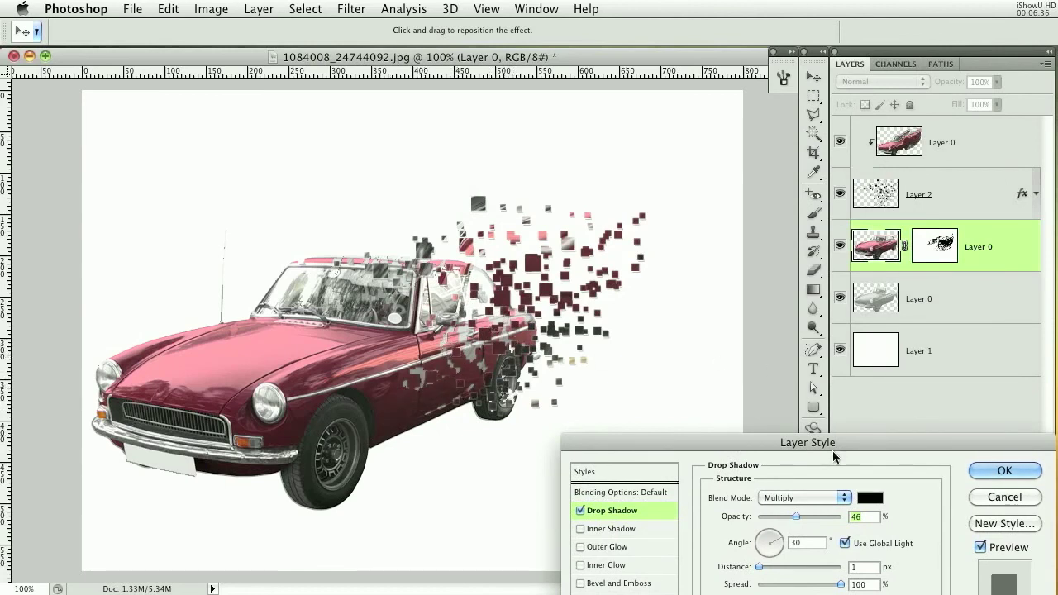
{"action": "left_click", "coordinate": [1004, 471]}
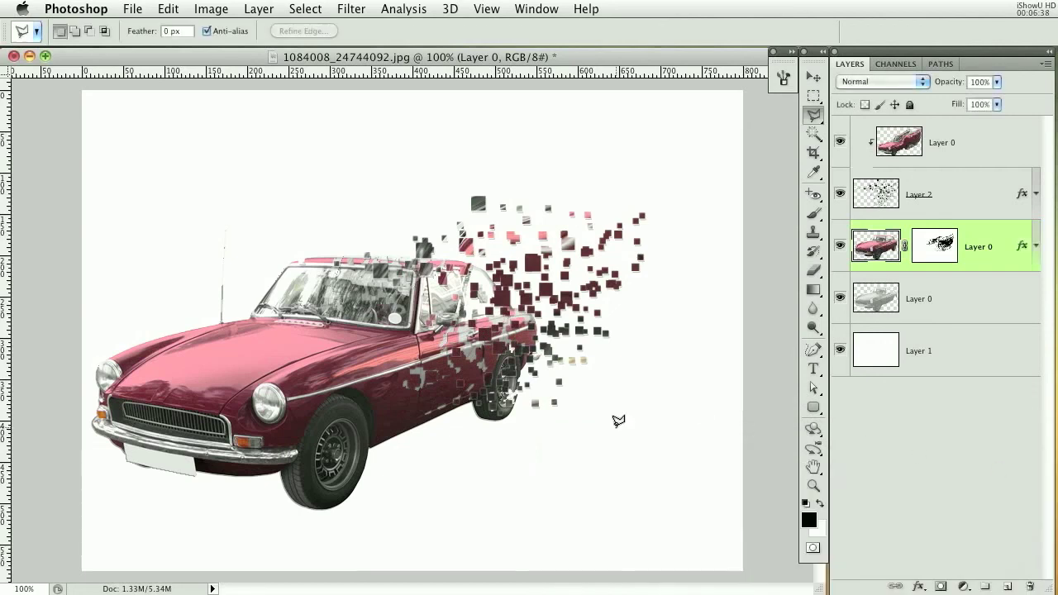